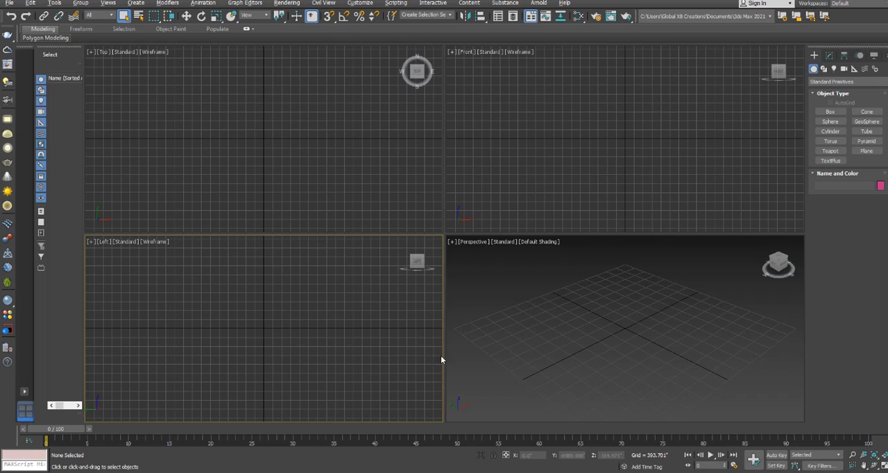
Create a sphere at the centre of the grid in the Perspective view
{"action": "left_click", "coordinate": [832, 122]}
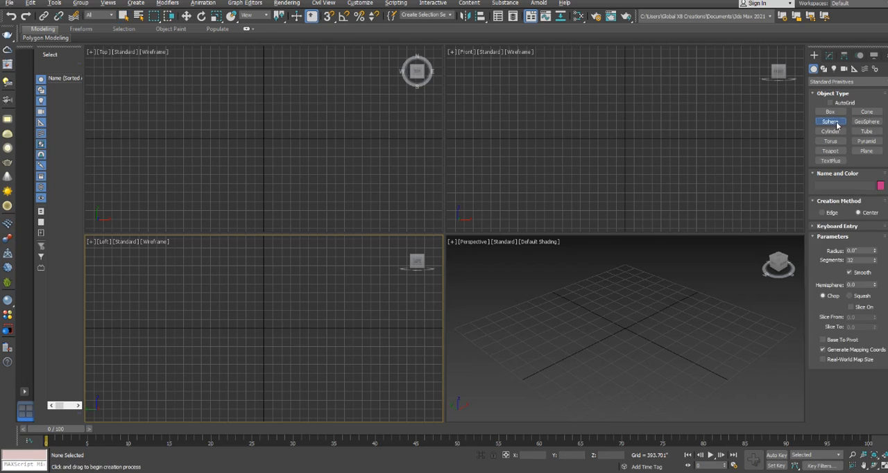
{"action": "left_click", "coordinate": [264, 138]}
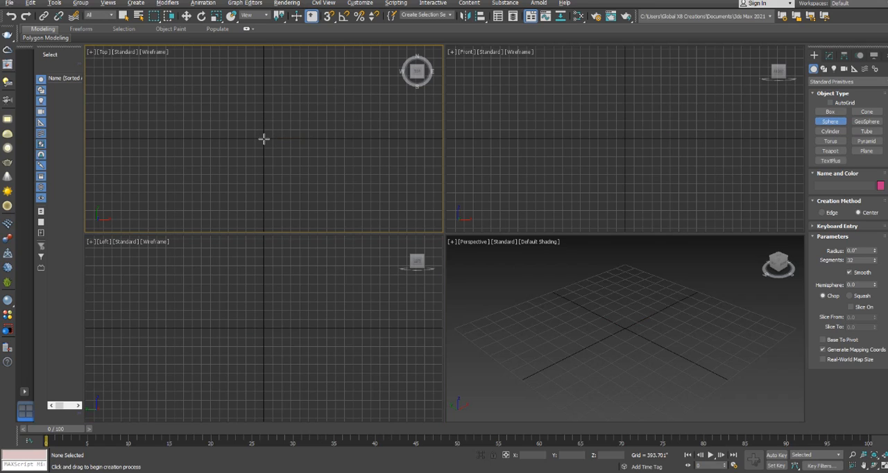
{"action": "left_click_drag", "start_coordinate": [626, 327], "coordinate": [639, 311]}
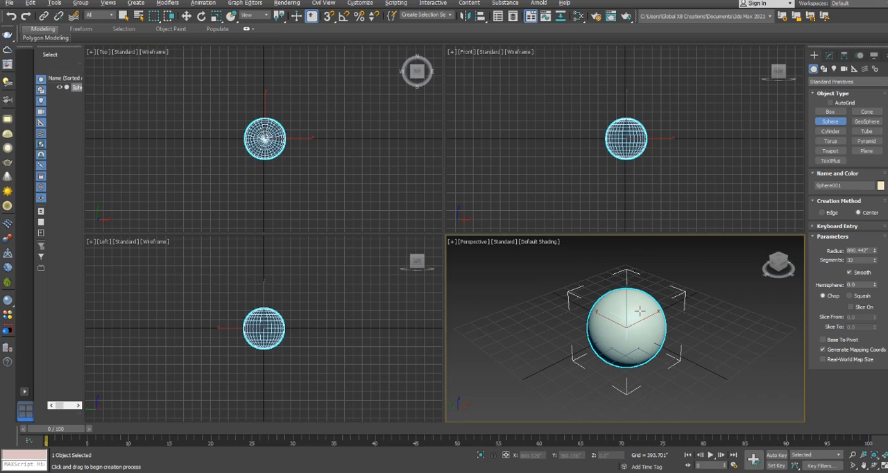
Convert the sphere to an Editable Poly
{"action": "left_click", "coordinate": [830, 55]}
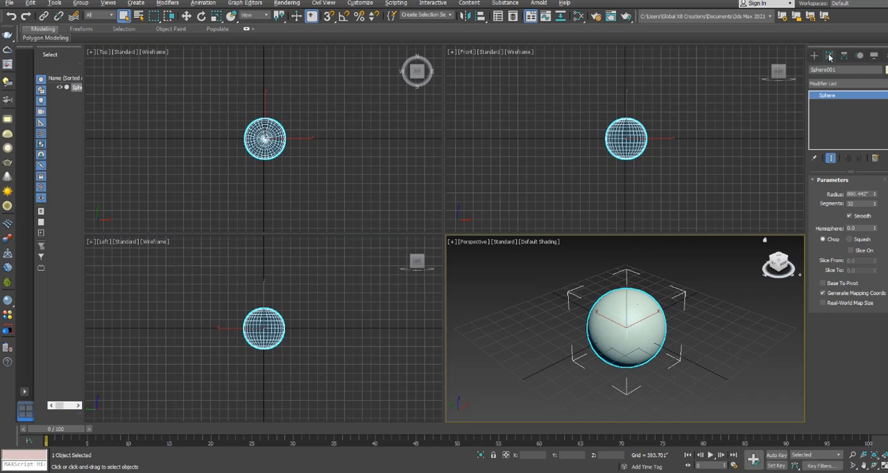
{"action": "right_click", "coordinate": [634, 324]}
{"action": "mouse_move", "coordinate": [664, 415]}
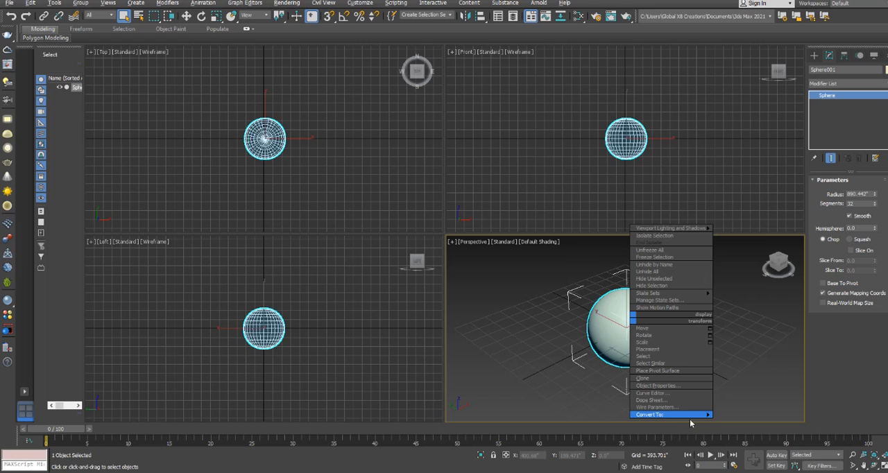
{"action": "left_click", "coordinate": [746, 422]}
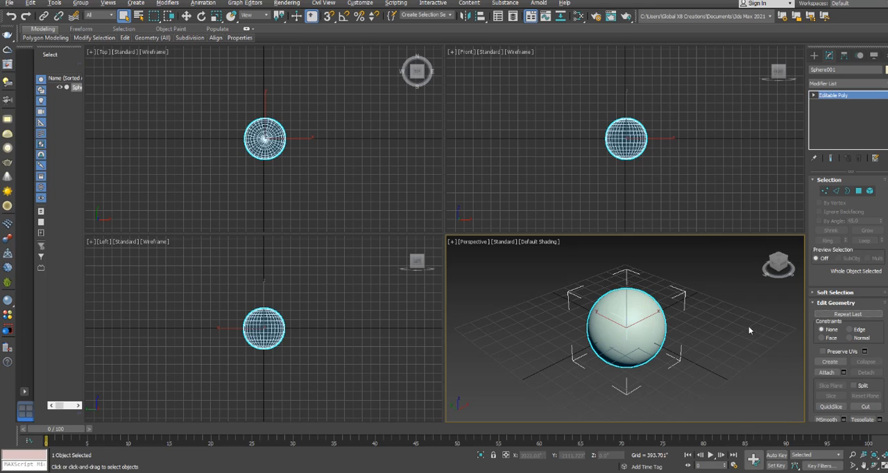
Display edged faces in the Perspective view and switch the sphere to Vertex sub-object level
{"action": "key", "text": "F4"}
{"action": "scroll", "coordinate": [675, 354], "scroll_direction": "up", "scroll_amount": 3}
{"action": "middle_click_drag", "start_coordinate": [676, 349], "coordinate": [671, 369]}
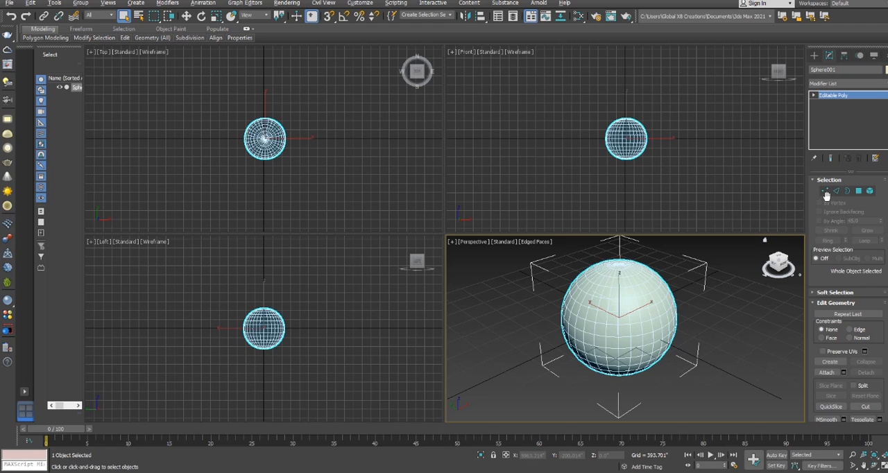
{"action": "left_click", "coordinate": [826, 192]}
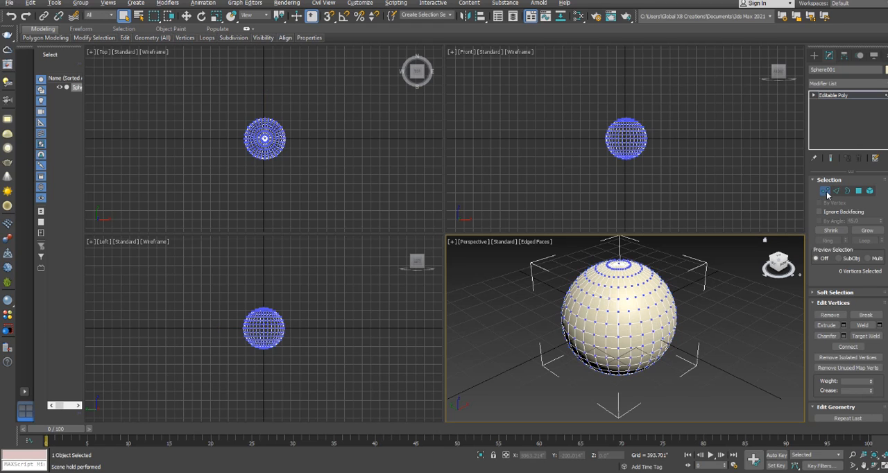
Select the three middle rows of vertices in the Front view, check them in the Top view, and clear the selection
{"action": "scroll", "coordinate": [596, 134], "scroll_direction": "up", "scroll_amount": 5}
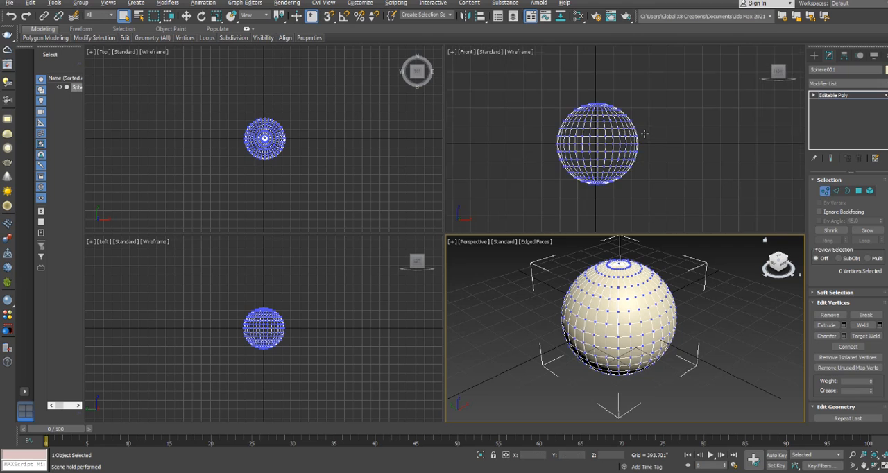
{"action": "left_click", "coordinate": [513, 133]}
{"action": "mouse_move", "coordinate": [507, 129]}
{"action": "left_mouse_down"}
{"action": "mouse_move", "coordinate": [532, 153]}
{"action": "mouse_move", "coordinate": [500, 131]}
{"action": "left_mouse_up"}
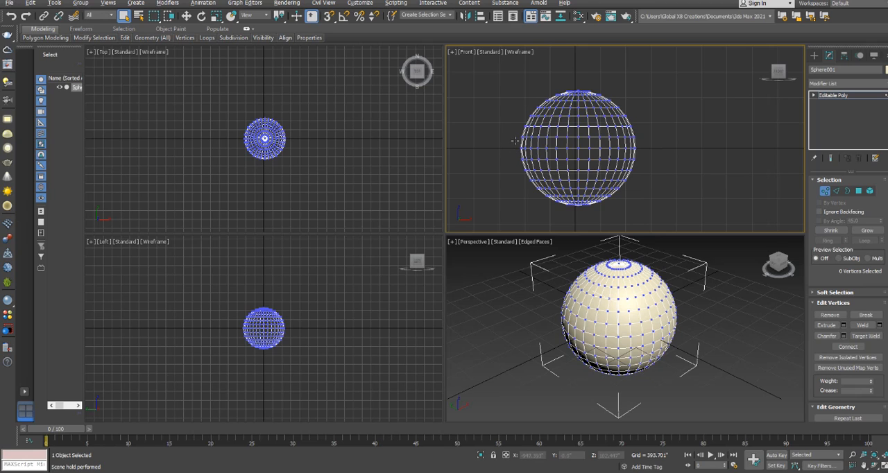
{"action": "scroll", "coordinate": [531, 145], "scroll_direction": "up", "scroll_amount": 2}
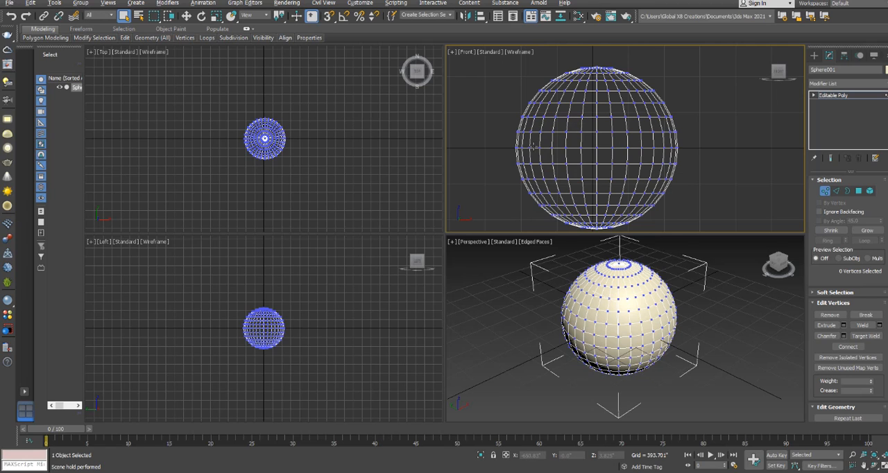
{"action": "left_click", "coordinate": [536, 145]}
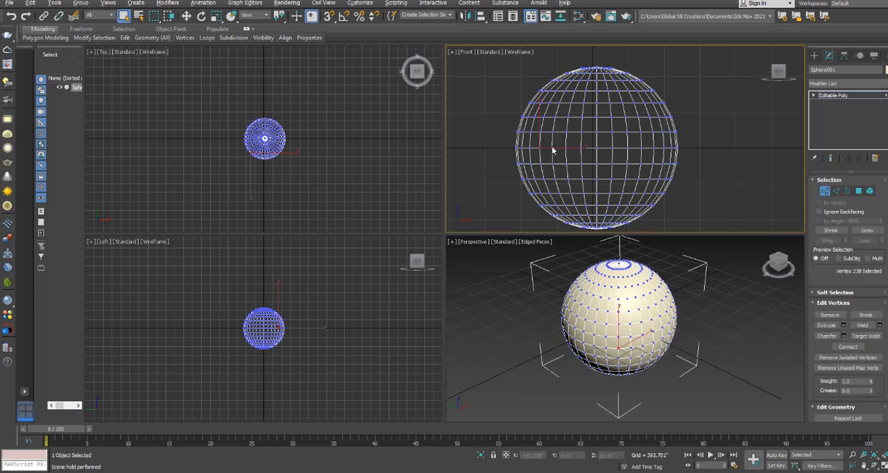
{"action": "left_click_drag", "start_coordinate": [562, 155], "coordinate": [659, 161]}
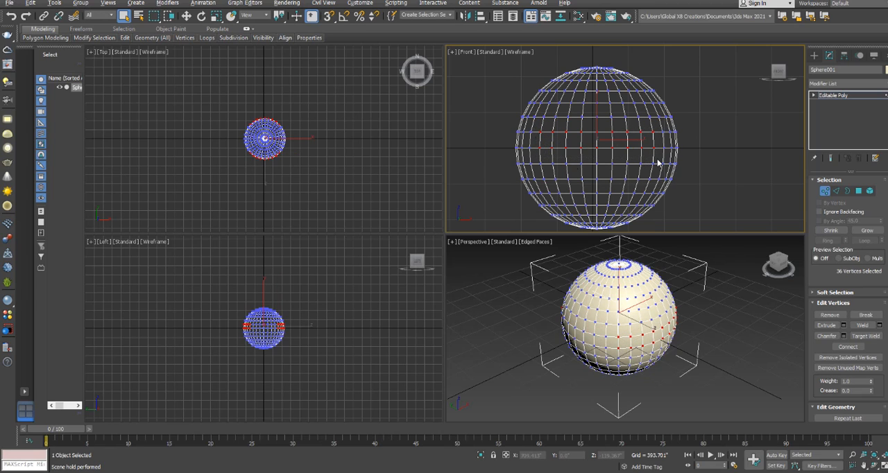
{"action": "left_click_drag", "start_coordinate": [555, 159], "coordinate": [661, 173]}
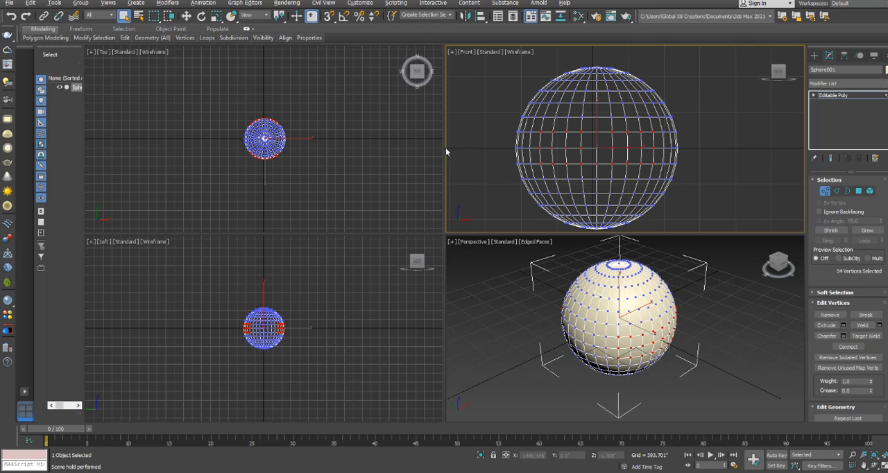
{"action": "scroll", "coordinate": [269, 143], "scroll_direction": "up", "scroll_amount": 5}
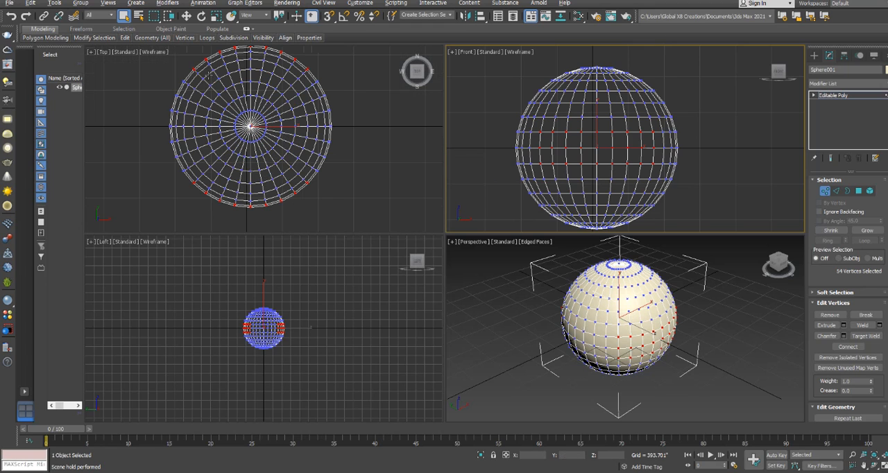
{"action": "middle_click_drag", "start_coordinate": [199, 76], "coordinate": [201, 91]}
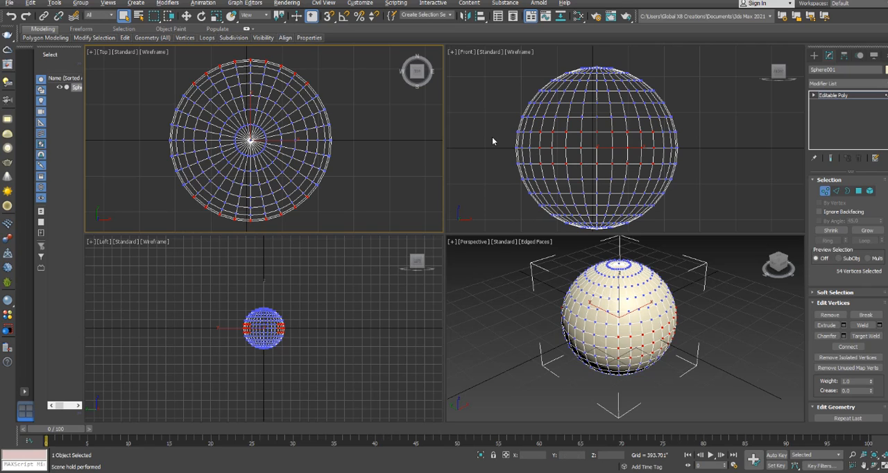
{"action": "left_click", "coordinate": [752, 161]}
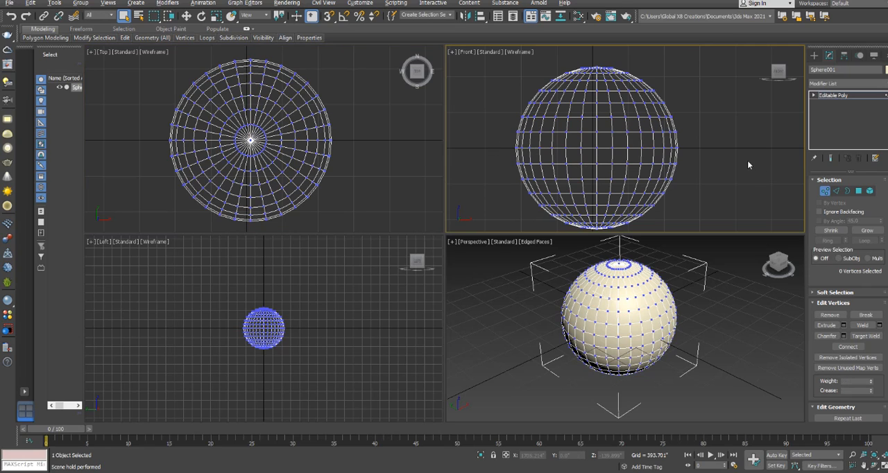
Enable Ignore Backfacing, try selecting the middle rows of vertices in the Front view, and clear the selection
{"action": "left_click", "coordinate": [819, 212]}
{"action": "left_click_drag", "start_coordinate": [550, 134], "coordinate": [670, 168]}
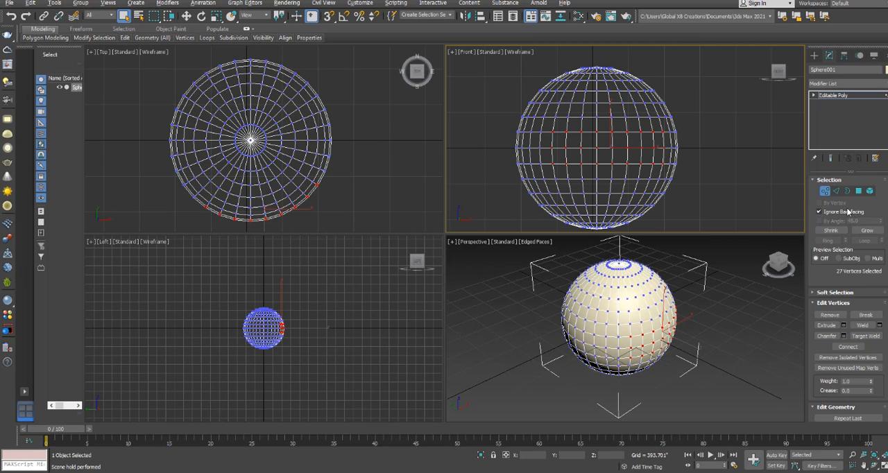
{"action": "left_click", "coordinate": [755, 296]}
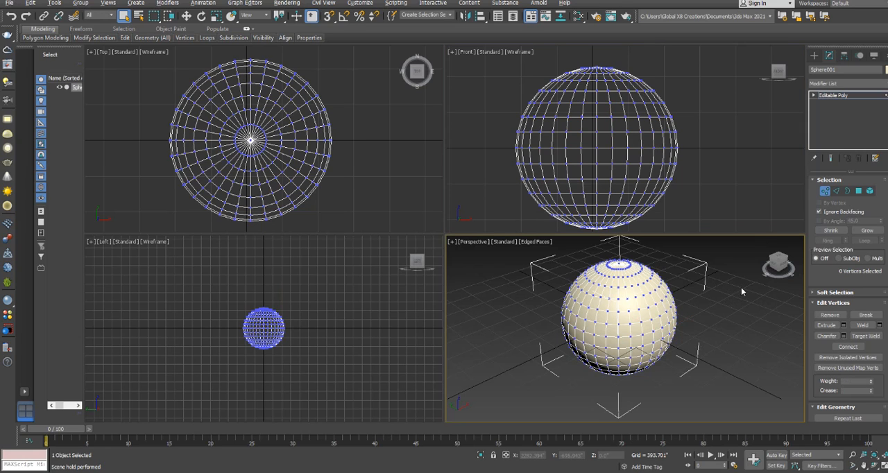
Enable Use Soft Selection and select the vertices at the top of the sphere in the Front view
{"action": "left_click", "coordinate": [816, 294]}
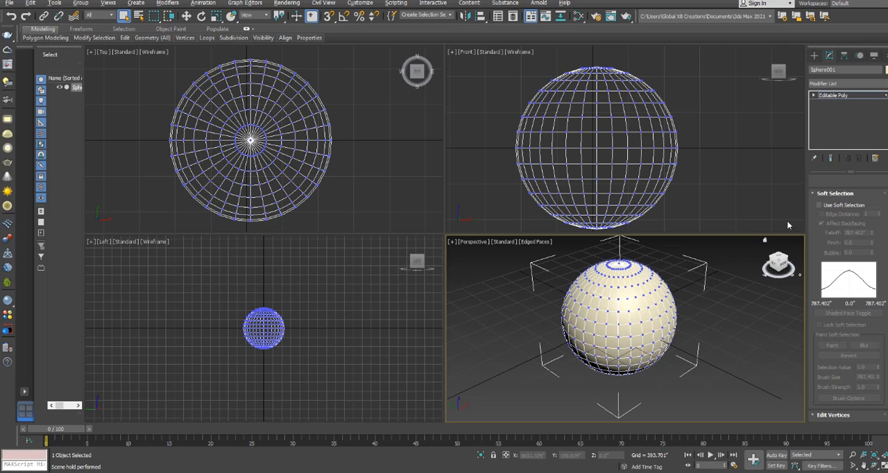
{"action": "left_click", "coordinate": [820, 205]}
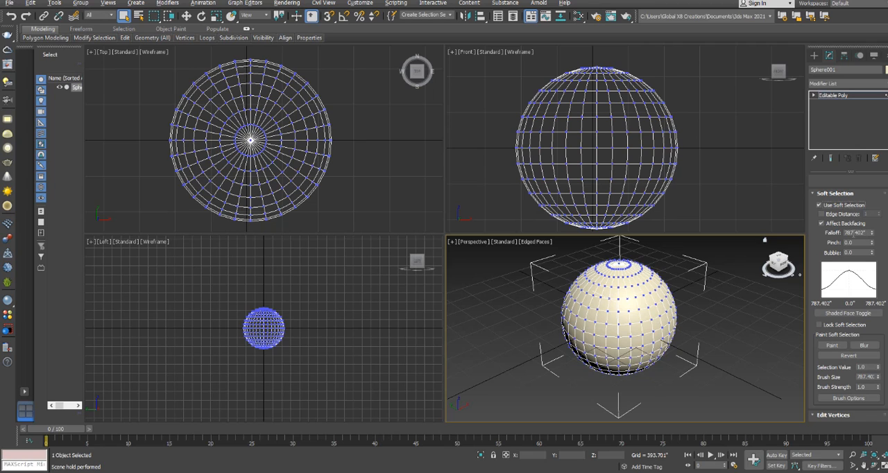
{"action": "middle_click_drag", "start_coordinate": [691, 128], "coordinate": [681, 143]}
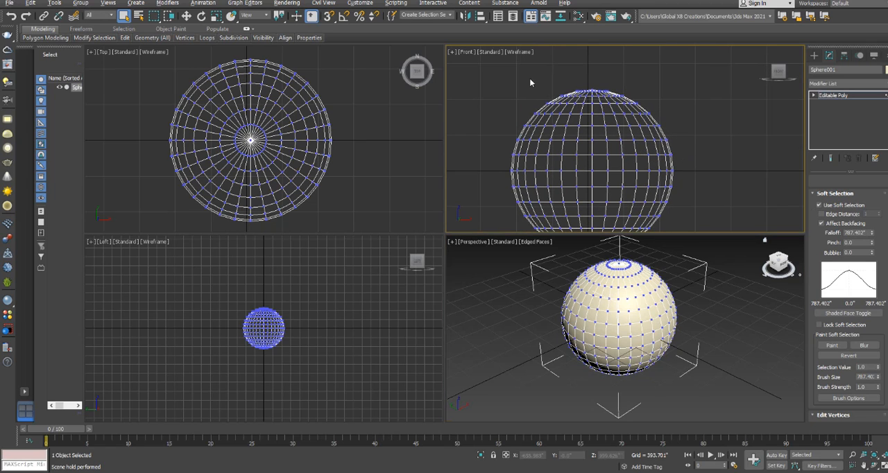
{"action": "left_click_drag", "start_coordinate": [488, 67], "coordinate": [685, 132]}
{"action": "scroll", "coordinate": [645, 160], "scroll_direction": "down", "scroll_amount": 3}
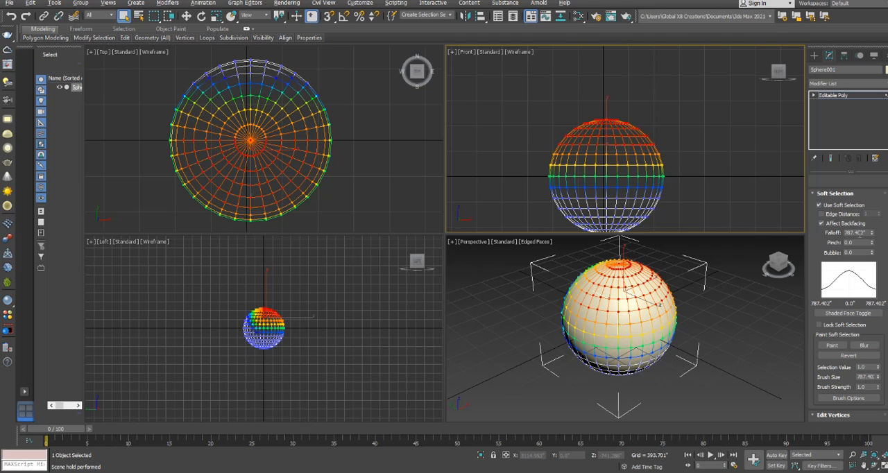
{"action": "left_click_drag", "start_coordinate": [872, 234], "coordinate": [872, 232]}
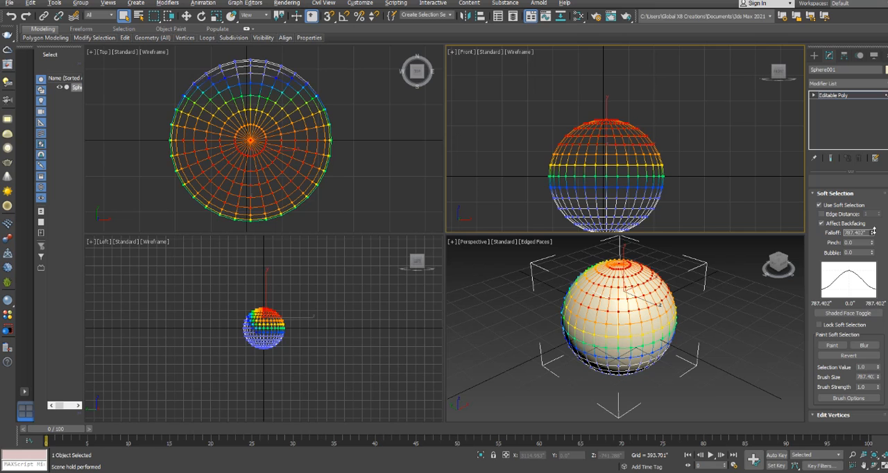
Try uniformly scaling down the soft-selected top vertices, undo the scaling, and disable Use Soft Selection
{"action": "left_click", "coordinate": [216, 16]}
{"action": "left_click_drag", "start_coordinate": [612, 134], "coordinate": [604, 166]}
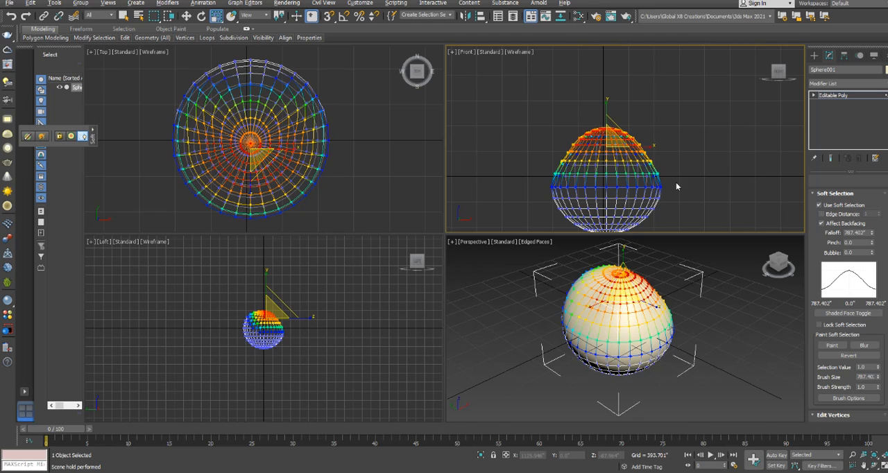
{"action": "key", "text": "ctrl+z"}
{"action": "left_click", "coordinate": [819, 205]}
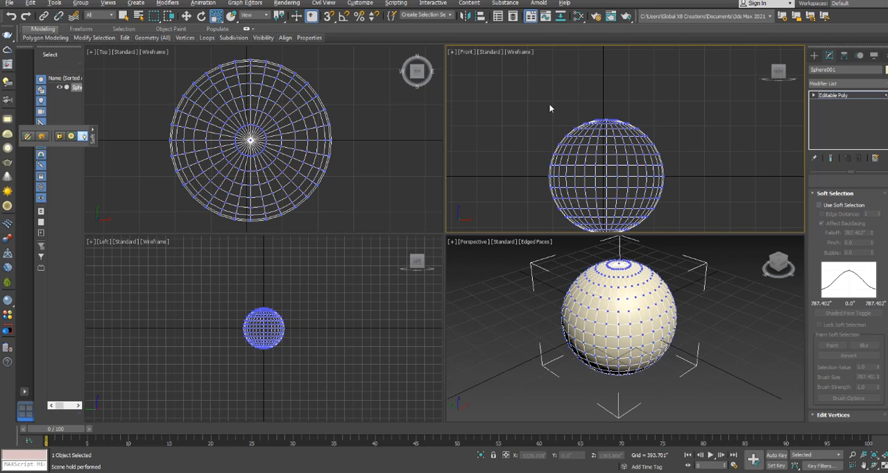
Turn off Ignore Backfacing and enable Use Soft Selection for the sphere's vertices
{"action": "left_click", "coordinate": [820, 206]}
{"action": "left_click", "coordinate": [826, 194]}
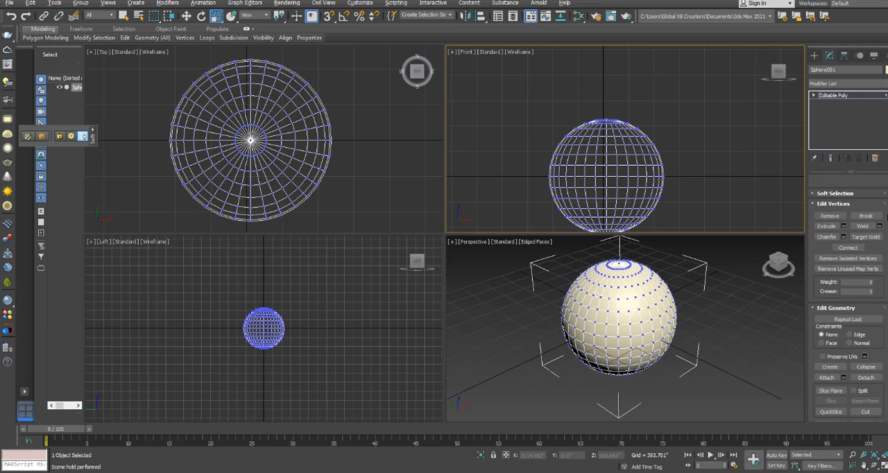
{"action": "scroll", "coordinate": [847, 312], "scroll_direction": "up", "scroll_amount": 3}
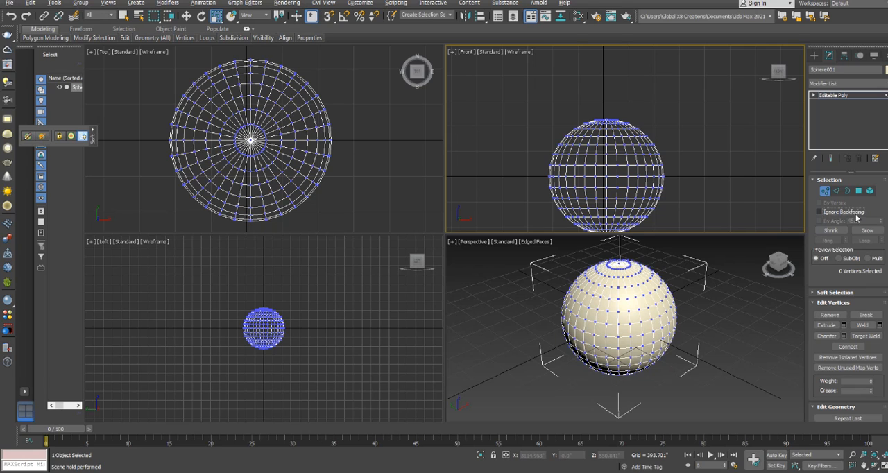
{"action": "left_click", "coordinate": [823, 293]}
{"action": "left_click", "coordinate": [819, 206]}
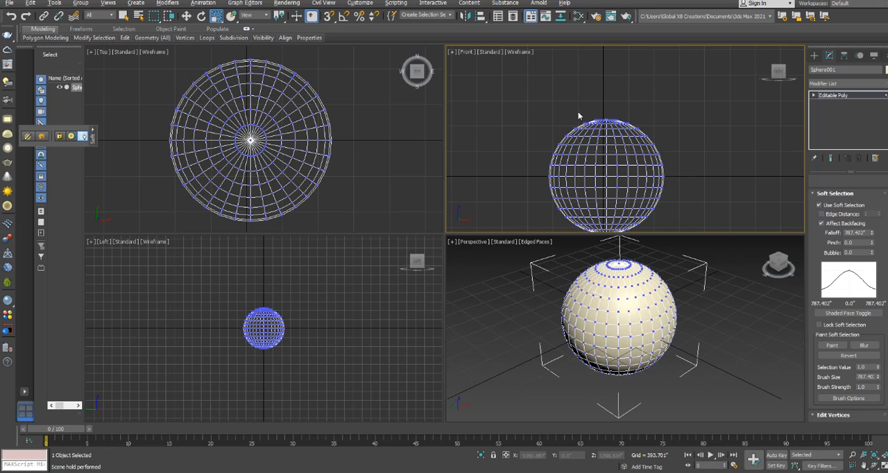
Uniformly scale down the soft-selected vertices of the sphere's upper half in the Front view and raise them slightly
{"action": "left_click_drag", "start_coordinate": [676, 172], "coordinate": [675, 172]}
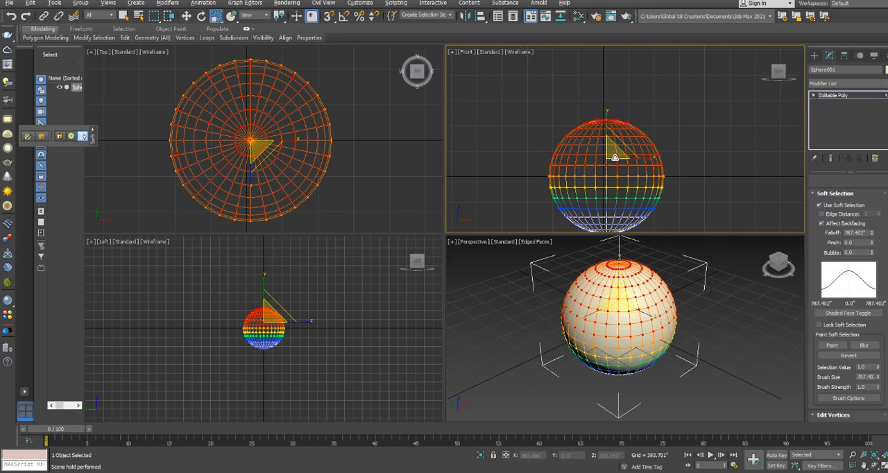
{"action": "left_click_drag", "start_coordinate": [612, 147], "coordinate": [612, 180]}
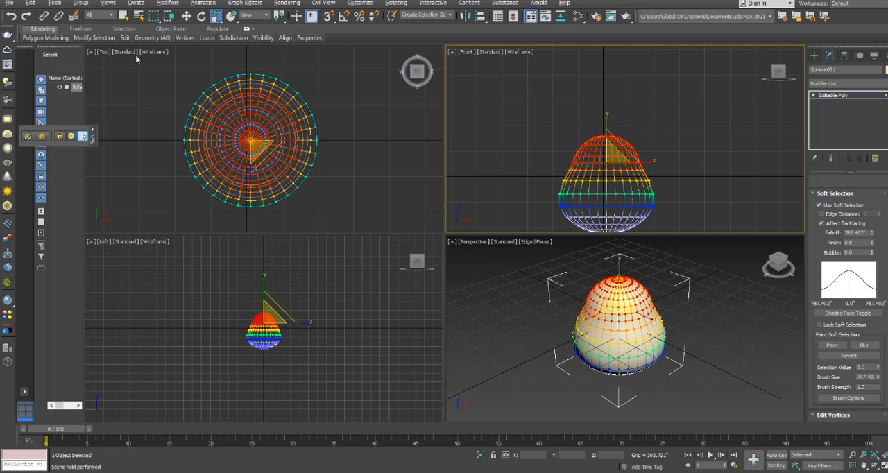
{"action": "left_click", "coordinate": [186, 16]}
{"action": "left_click_drag", "start_coordinate": [607, 125], "coordinate": [606, 116]}
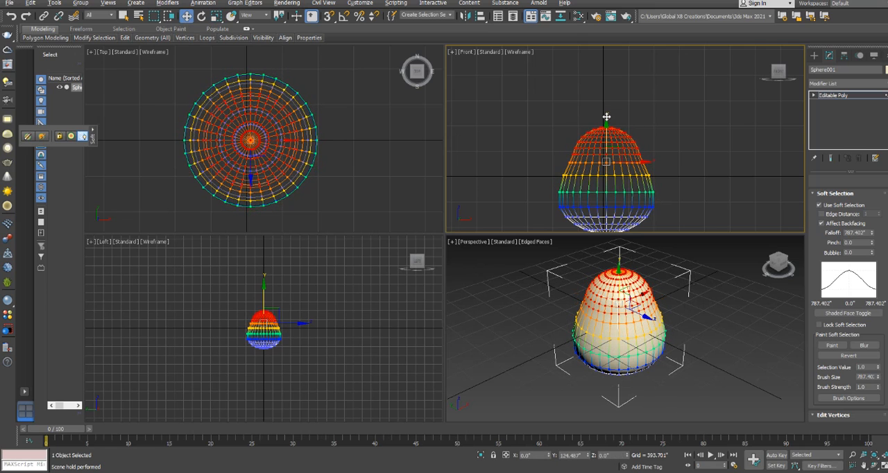
Select the vertices around the top of the shape in the Front view and uniformly scale them down into a narrower tip
{"action": "scroll", "coordinate": [618, 123], "scroll_direction": "up", "scroll_amount": 2}
{"action": "left_click", "coordinate": [529, 111]}
{"action": "left_click_drag", "start_coordinate": [521, 114], "coordinate": [673, 167]}
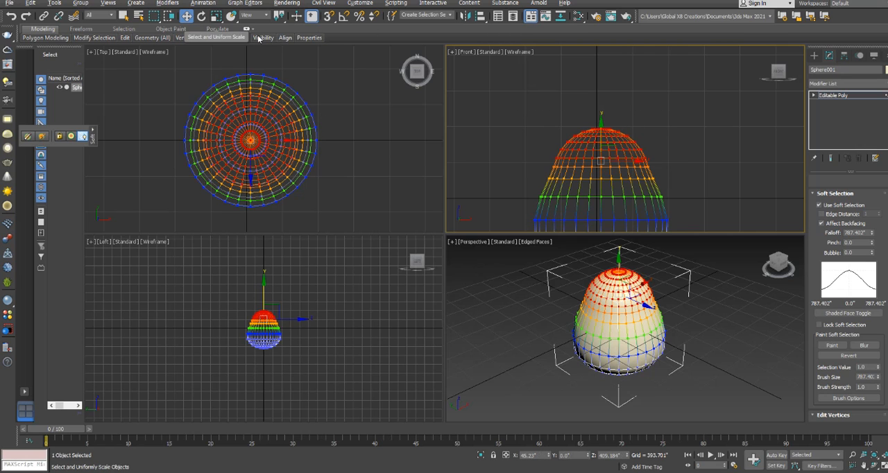
{"action": "left_click", "coordinate": [215, 15]}
{"action": "left_click_drag", "start_coordinate": [607, 151], "coordinate": [585, 187]}
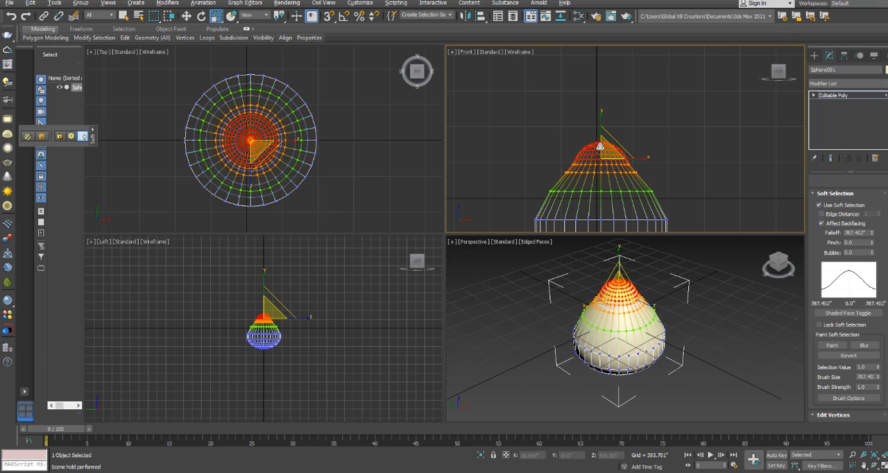
Uniformly scale the soft-selected tip vertices down a little further in the Front view
{"action": "left_click", "coordinate": [187, 18]}
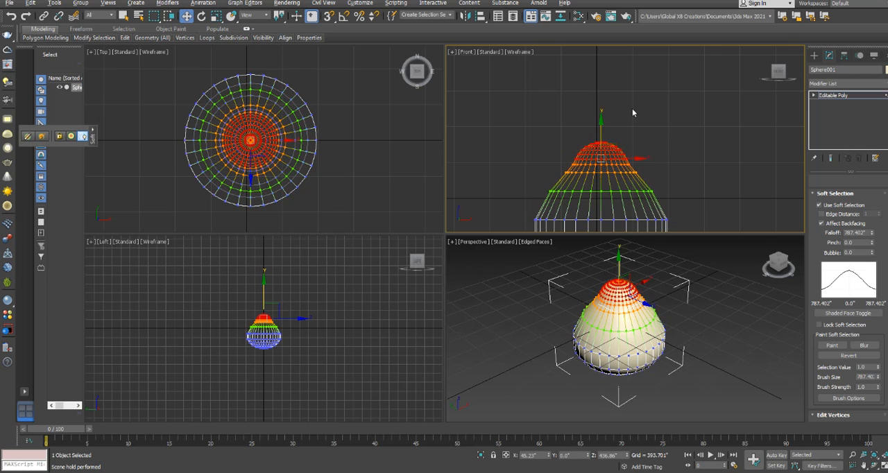
{"action": "left_click", "coordinate": [632, 108]}
{"action": "scroll", "coordinate": [584, 145], "scroll_direction": "up", "scroll_amount": 2}
{"action": "left_click_drag", "start_coordinate": [644, 163], "coordinate": [646, 163]}
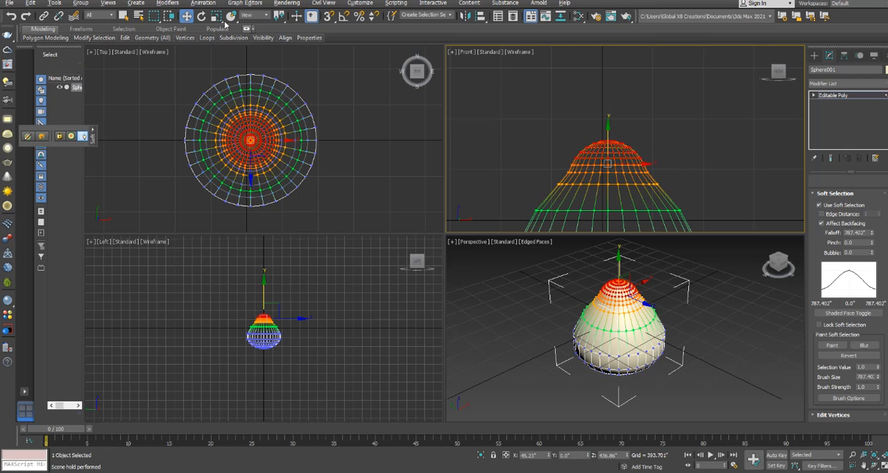
{"action": "left_click", "coordinate": [216, 16]}
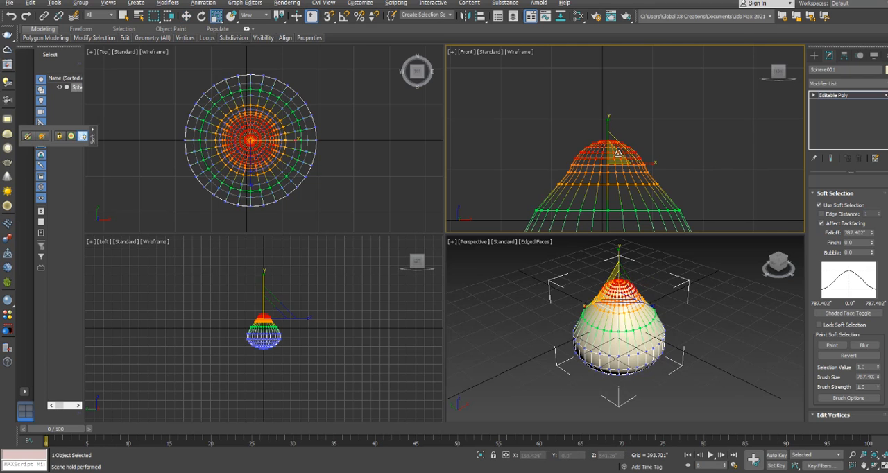
{"action": "mouse_move", "coordinate": [612, 163]}
{"action": "left_mouse_down"}
{"action": "mouse_move", "coordinate": [615, 148]}
{"action": "mouse_move", "coordinate": [612, 164]}
{"action": "left_mouse_up"}
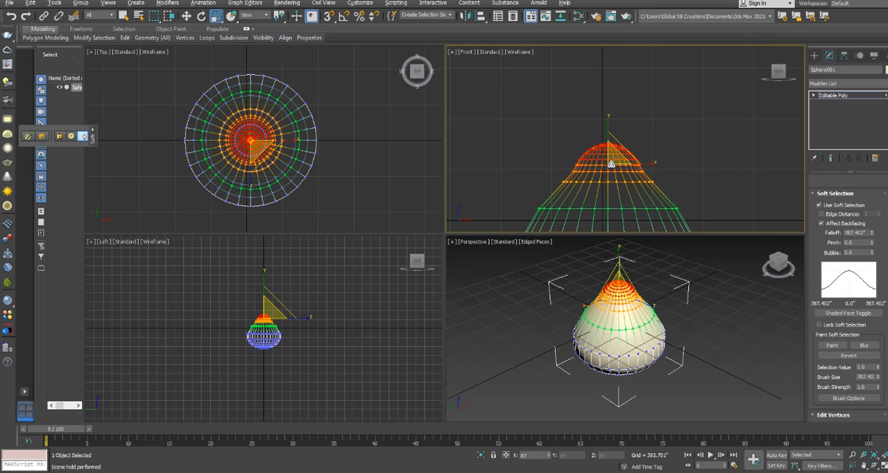
Clear the vertex selection, return the tapered sphere to object level and deselect it
{"action": "left_click", "coordinate": [696, 357]}
{"action": "middle_click_drag", "start_coordinate": [692, 309], "coordinate": [692, 304]}
{"action": "scroll", "coordinate": [627, 281], "scroll_direction": "up", "scroll_amount": 2}
{"action": "middle_click_drag", "start_coordinate": [626, 280], "coordinate": [611, 313]}
{"action": "scroll", "coordinate": [622, 326], "scroll_direction": "down", "scroll_amount": 4}
{"action": "middle_click_drag", "start_coordinate": [687, 357], "coordinate": [660, 362], "text": "alt"}
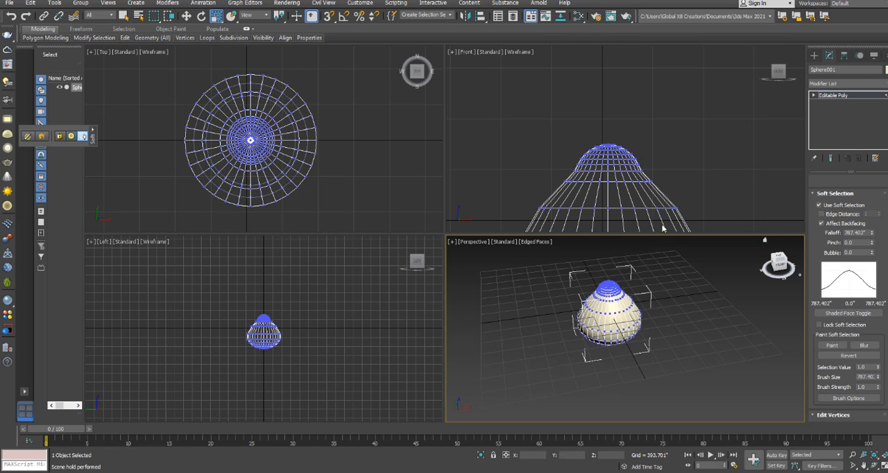
{"action": "left_click", "coordinate": [832, 95]}
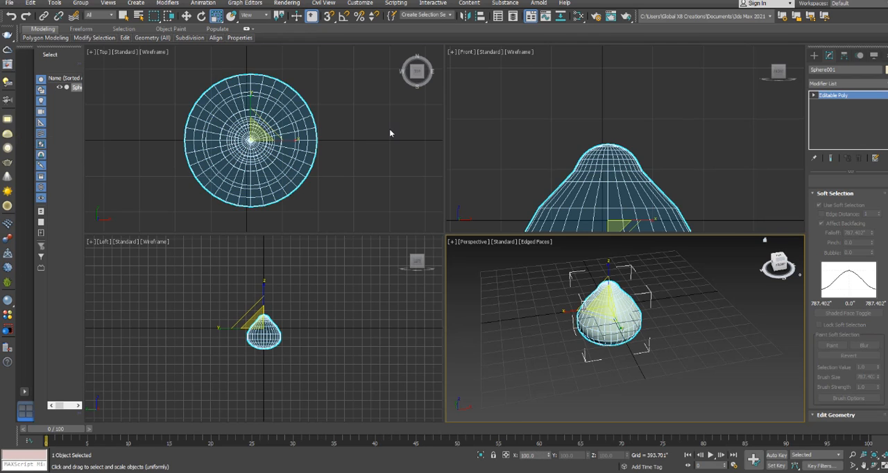
{"action": "left_click", "coordinate": [390, 133]}
Delete the tapered sphere from the scene
{"action": "left_click", "coordinate": [815, 56]}
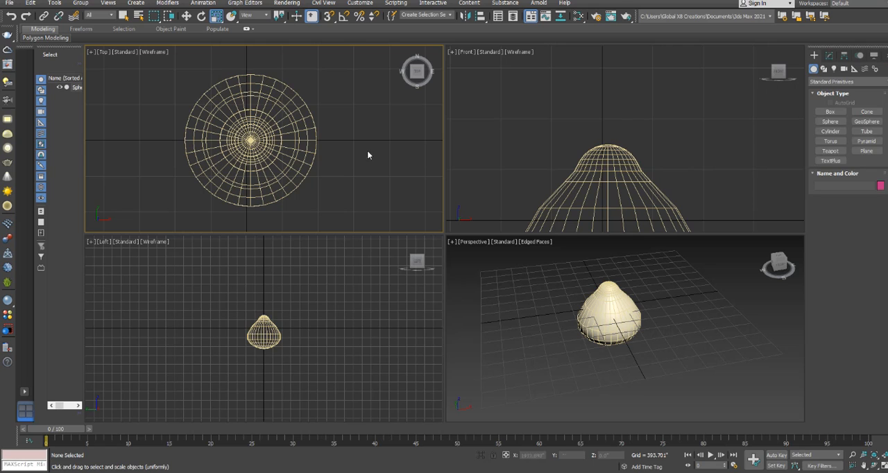
{"action": "left_click", "coordinate": [222, 177]}
{"action": "key", "text": "Delete"}
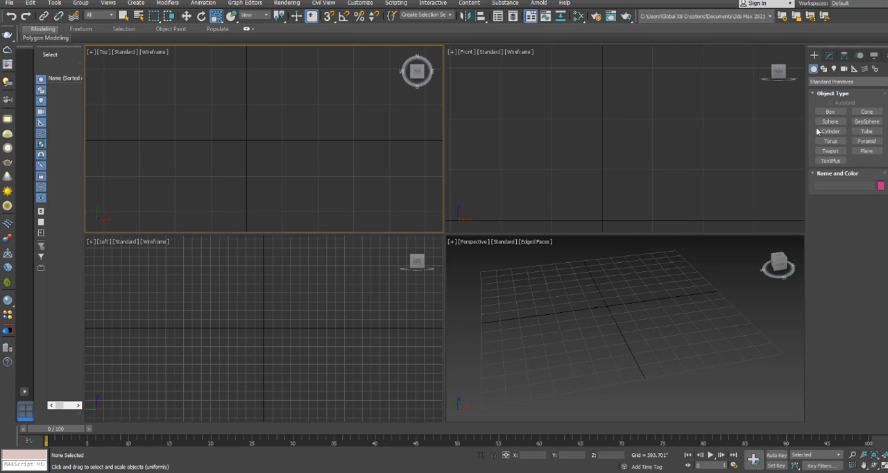
Create a box in the Top view about 2588 inches long, 4027 inches wide and 1192 inches high
{"action": "left_click", "coordinate": [830, 112]}
{"action": "left_click_drag", "start_coordinate": [148, 87], "coordinate": [278, 171]}
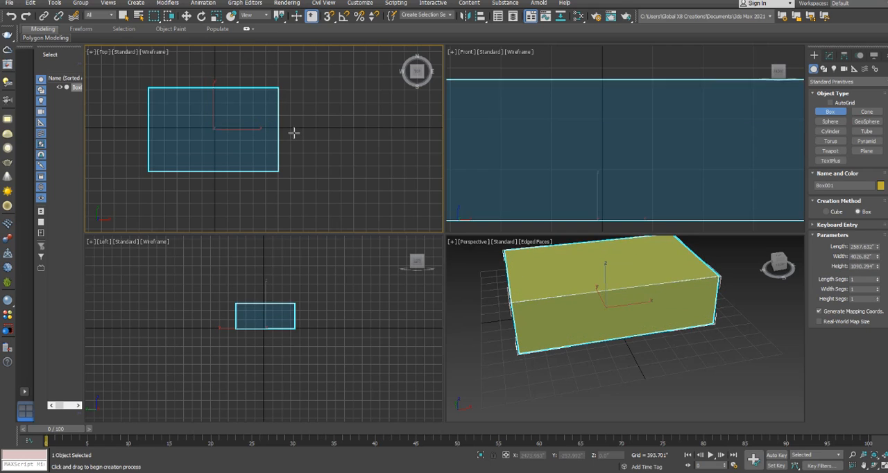
{"action": "key", "text": "r"}
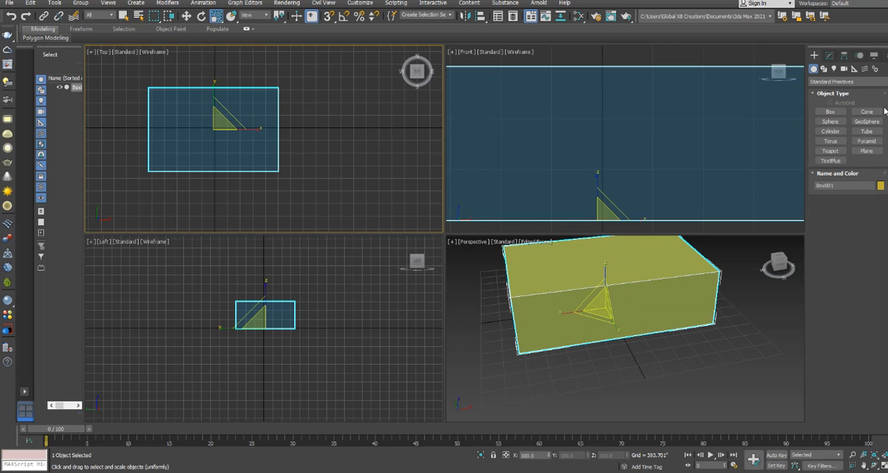
Set the box's length segments to 51, width segments to 42 and height segments to 31
{"action": "left_click", "coordinate": [830, 55]}
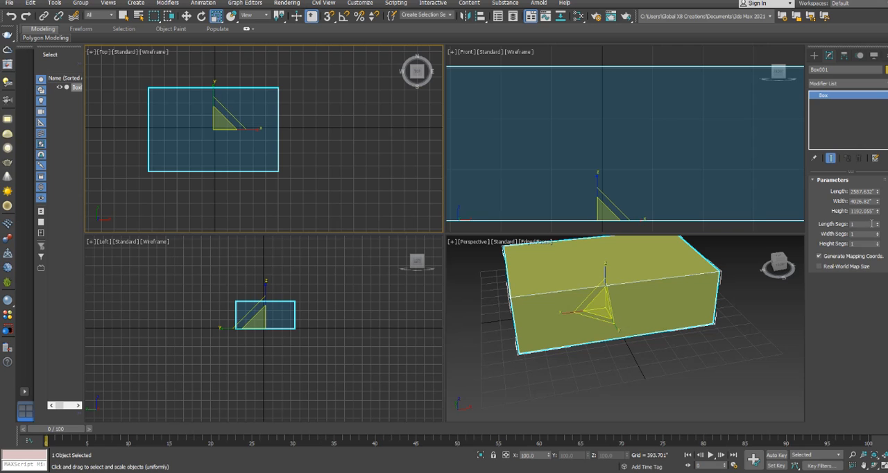
{"action": "mouse_move", "coordinate": [878, 224]}
{"action": "left_mouse_down"}
{"action": "mouse_move", "coordinate": [879, 213]}
{"action": "mouse_move", "coordinate": [878, 234]}
{"action": "left_mouse_up"}
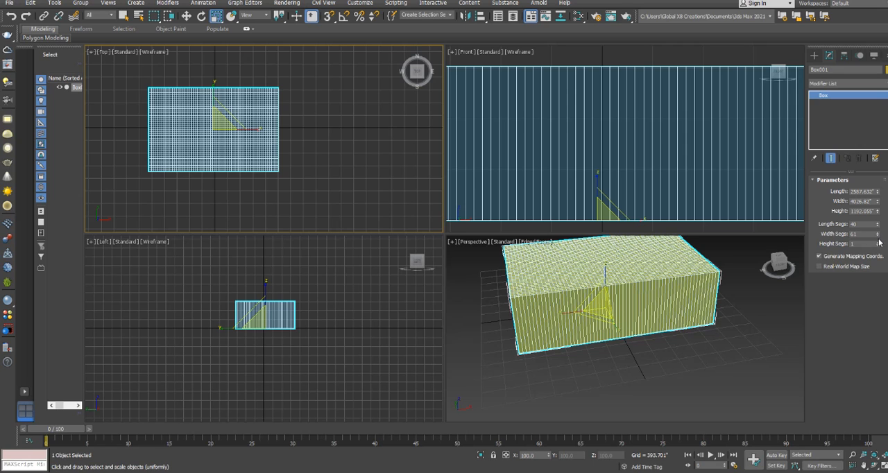
{"action": "left_click", "coordinate": [878, 234]}
{"action": "left_click", "coordinate": [879, 234]}
{"action": "left_click", "coordinate": [878, 234]}
{"action": "left_click_drag", "start_coordinate": [879, 243], "coordinate": [879, 228]}
{"action": "middle_click_drag", "start_coordinate": [668, 320], "coordinate": [675, 334]}
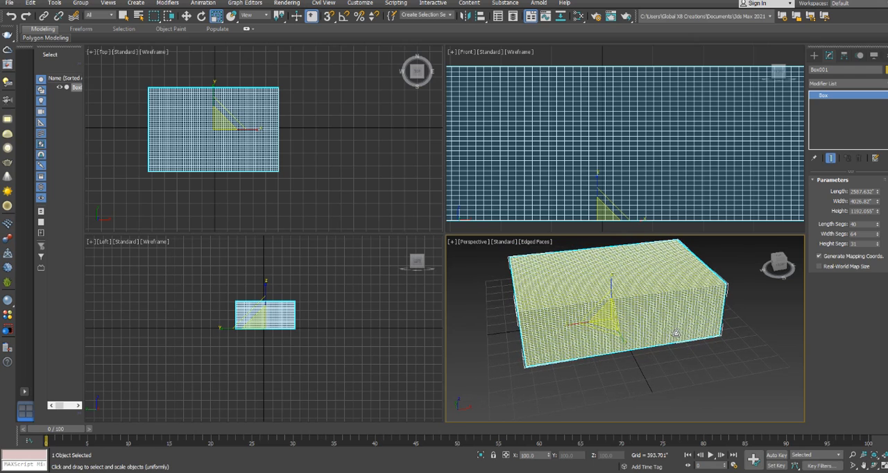
{"action": "mouse_move", "coordinate": [879, 226]}
{"action": "left_mouse_down"}
{"action": "mouse_move", "coordinate": [878, 219]}
{"action": "mouse_move", "coordinate": [879, 230]}
{"action": "left_mouse_up"}
{"action": "middle_click_drag", "start_coordinate": [699, 345], "coordinate": [710, 355]}
{"action": "middle_click_drag", "start_coordinate": [641, 390], "coordinate": [682, 386], "text": "alt"}
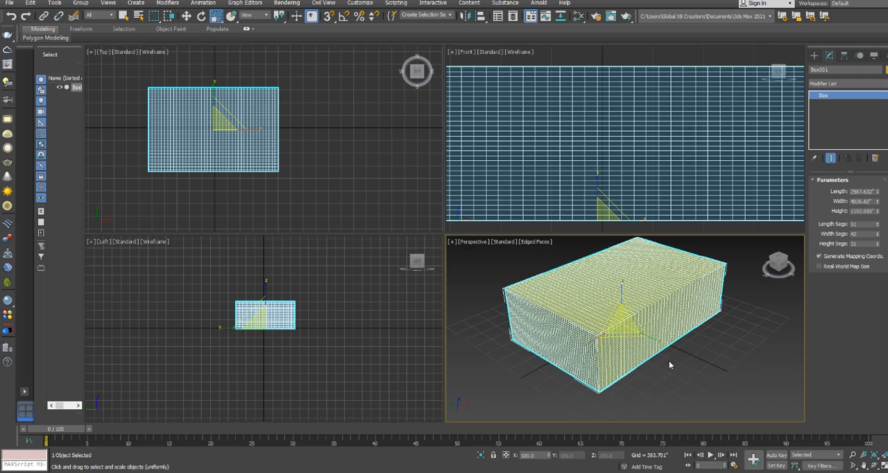
Convert the box to Editable Poly and switch the selection region to circular
{"action": "right_click", "coordinate": [648, 268]}
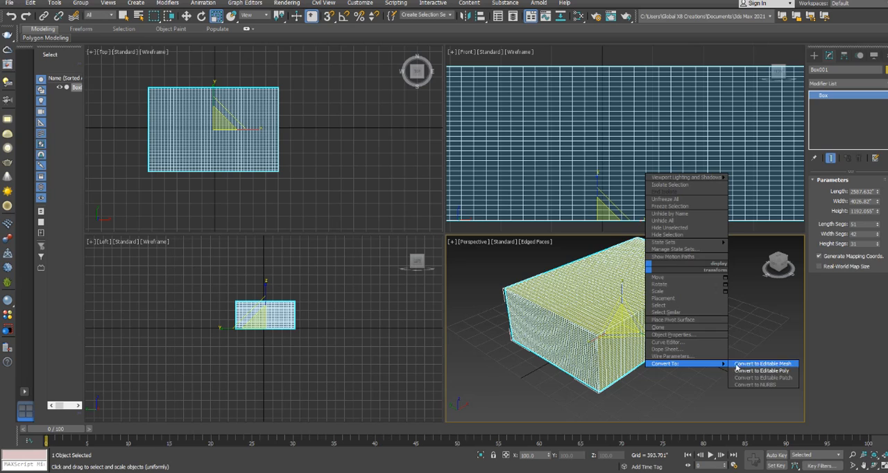
{"action": "left_click", "coordinate": [739, 370]}
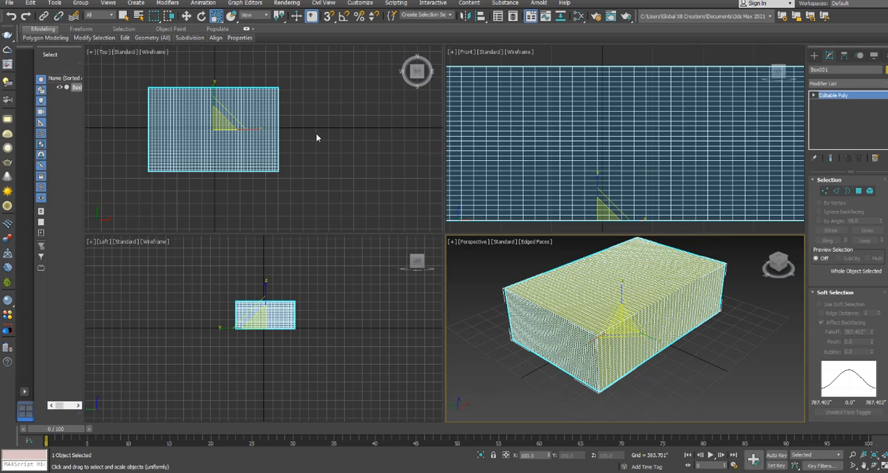
{"action": "left_click_drag", "start_coordinate": [160, 19], "coordinate": [158, 45]}
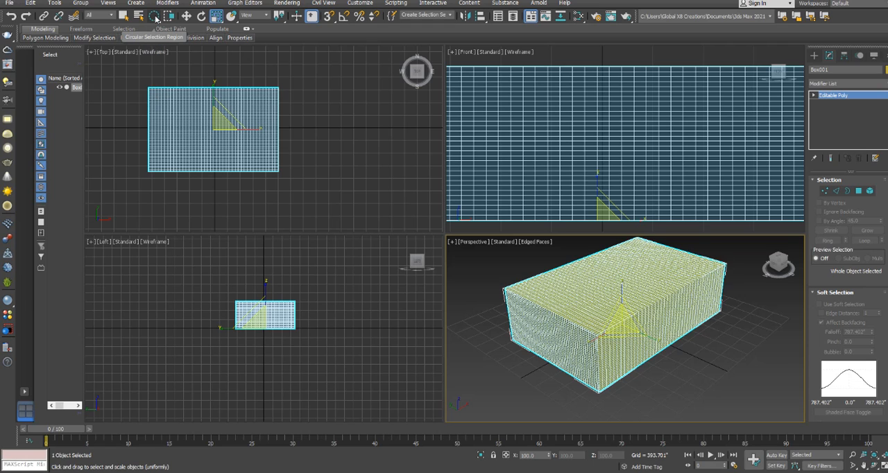
Enter vertex editing on the box and select a circular area of vertices around its centre in the Top view
{"action": "scroll", "coordinate": [250, 109], "scroll_direction": "up", "scroll_amount": 6}
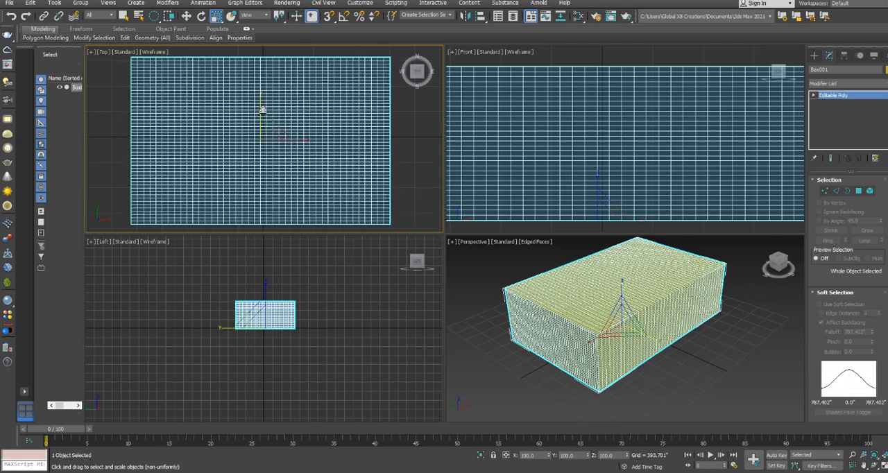
{"action": "left_click", "coordinate": [124, 15]}
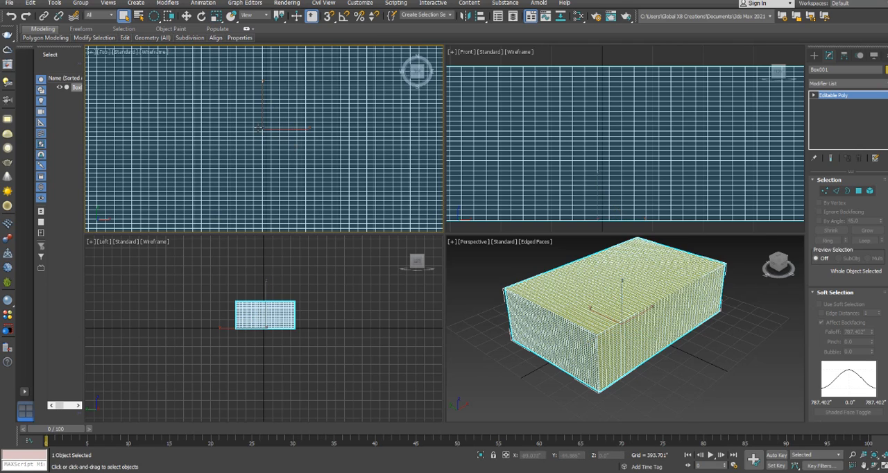
{"action": "left_click", "coordinate": [825, 191]}
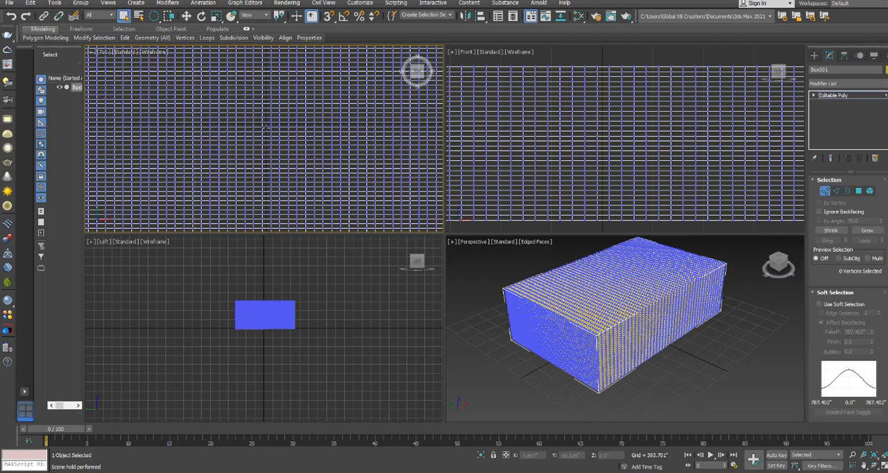
{"action": "left_click_drag", "start_coordinate": [267, 128], "coordinate": [276, 54]}
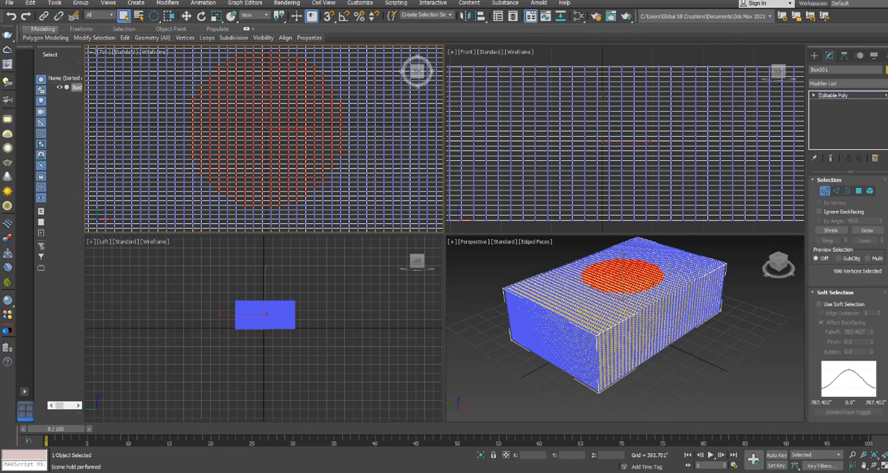
Turn on Ignore Backfacing and reselect a circular area of vertices on the box's top face in the Top view
{"action": "left_click", "coordinate": [819, 211]}
{"action": "scroll", "coordinate": [305, 143], "scroll_direction": "down", "scroll_amount": 4}
{"action": "left_click", "coordinate": [304, 87]}
{"action": "scroll", "coordinate": [285, 141], "scroll_direction": "up", "scroll_amount": 4}
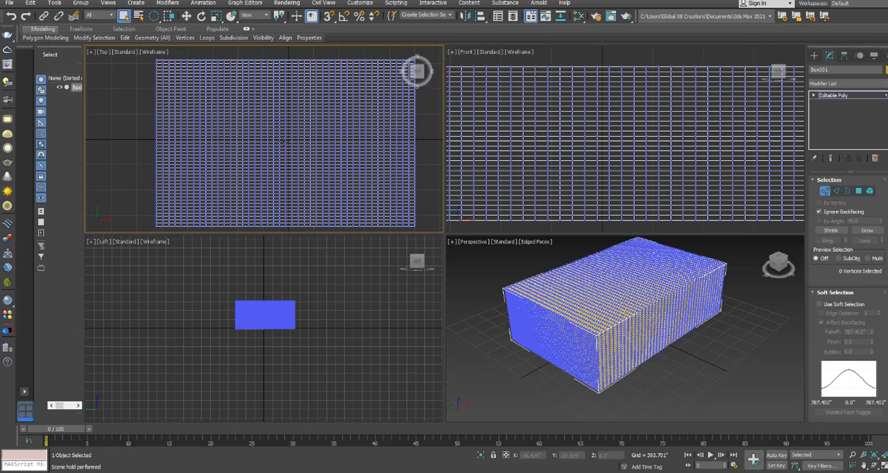
{"action": "left_click", "coordinate": [290, 138]}
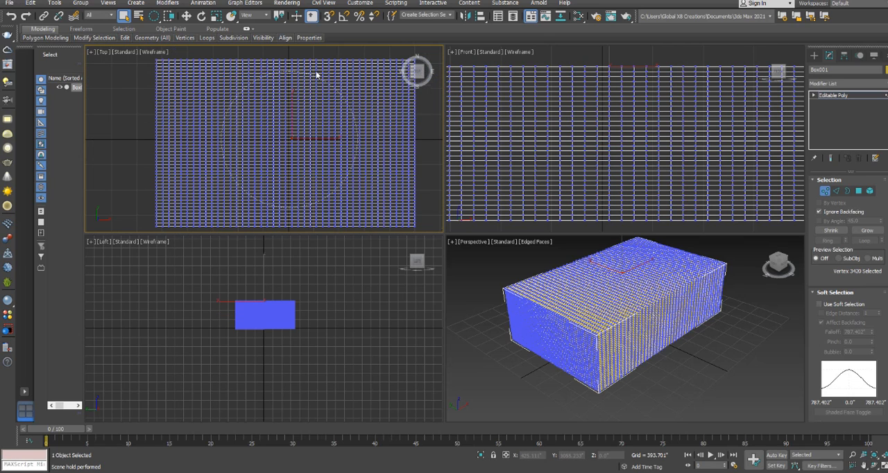
{"action": "left_click_drag", "start_coordinate": [316, 74], "coordinate": [317, 75]}
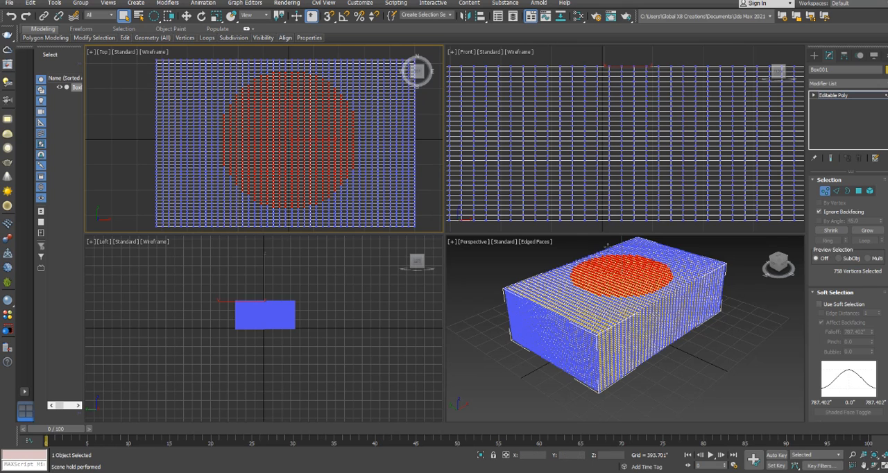
Enable Use Soft Selection and replace the selection with a smaller circle of vertices at the centre of the box's top face
{"action": "left_click", "coordinate": [819, 304]}
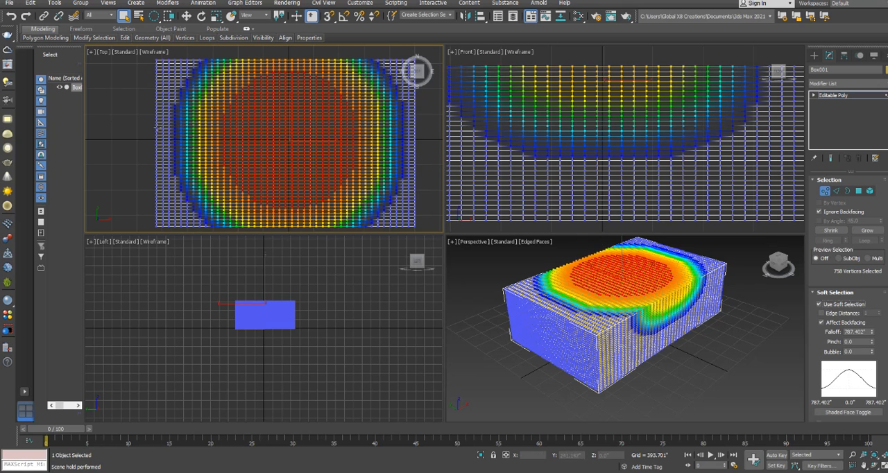
{"action": "scroll", "coordinate": [137, 123], "scroll_direction": "down", "scroll_amount": 3}
{"action": "left_click", "coordinate": [115, 123]}
{"action": "scroll", "coordinate": [211, 132], "scroll_direction": "up", "scroll_amount": 5}
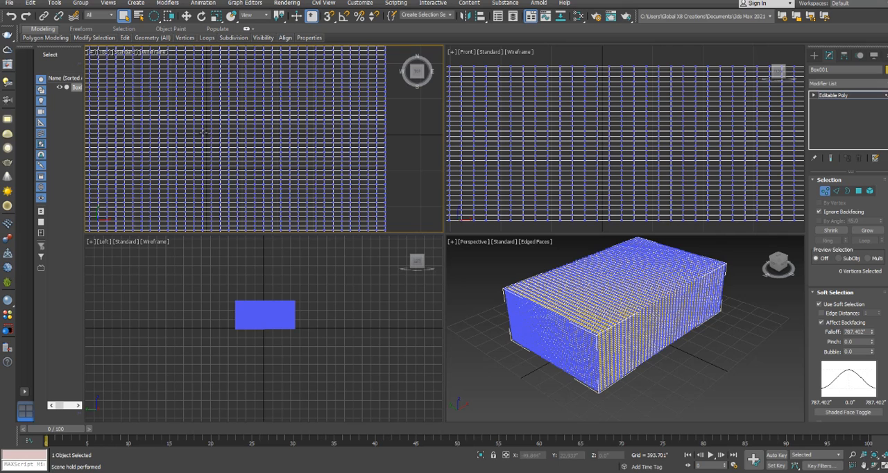
{"action": "left_click", "coordinate": [205, 135]}
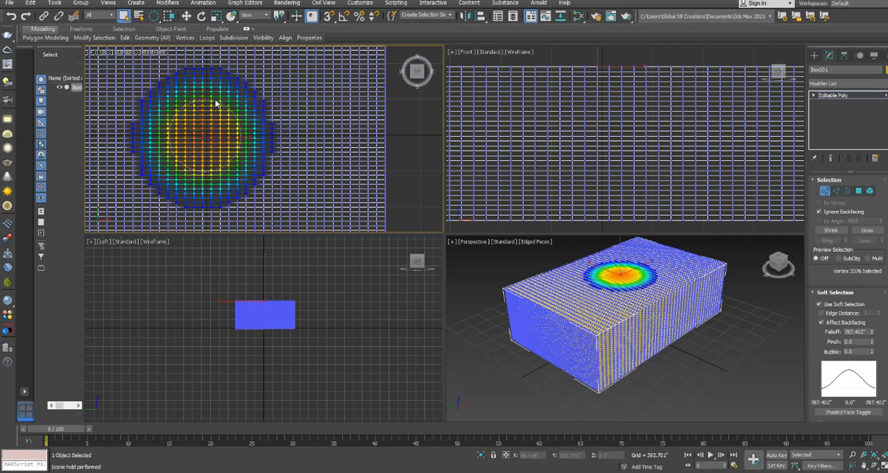
{"action": "left_click_drag", "start_coordinate": [216, 96], "coordinate": [217, 94]}
Move the soft-selected vertices down along Z to about 591 inches to form a rounded hollow in the box's top face
{"action": "scroll", "coordinate": [639, 290], "scroll_direction": "up", "scroll_amount": 3}
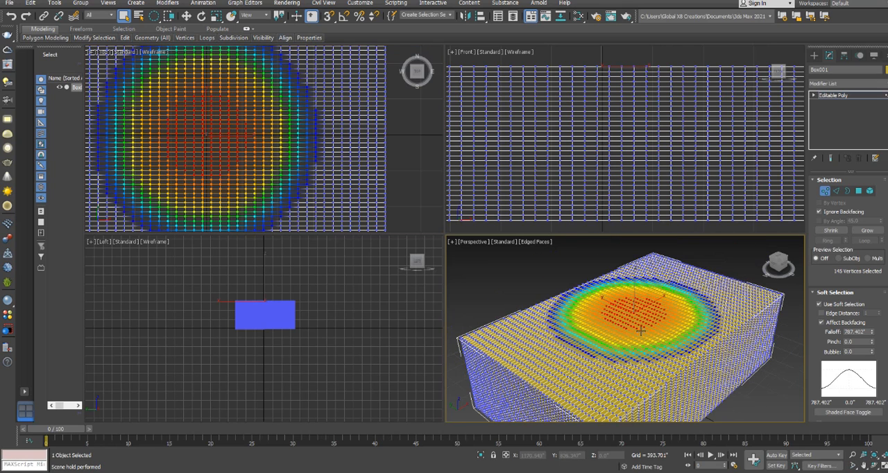
{"action": "left_click", "coordinate": [187, 16]}
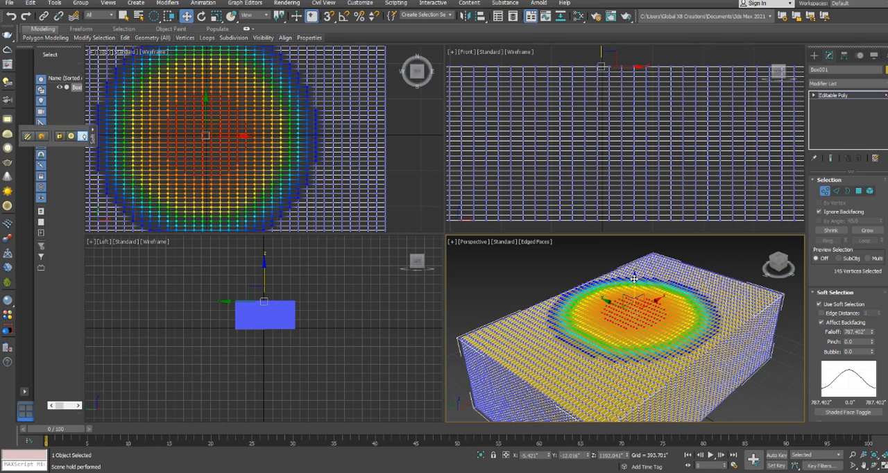
{"action": "left_click_drag", "start_coordinate": [634, 279], "coordinate": [638, 316]}
Select a smaller circular group of vertices at the centre of the hollow in the Top view
{"action": "scroll", "coordinate": [188, 130], "scroll_direction": "up", "scroll_amount": 5}
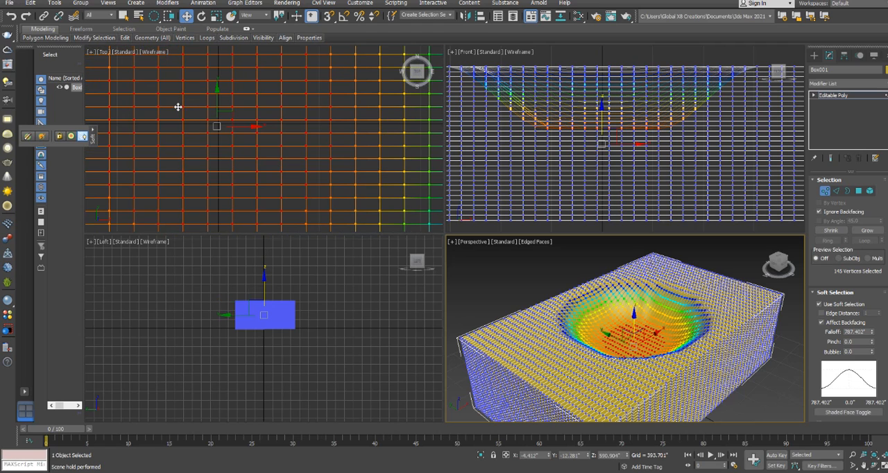
{"action": "left_click", "coordinate": [172, 101]}
{"action": "left_click_drag", "start_coordinate": [172, 102], "coordinate": [296, 119]}
{"action": "left_click", "coordinate": [219, 128]}
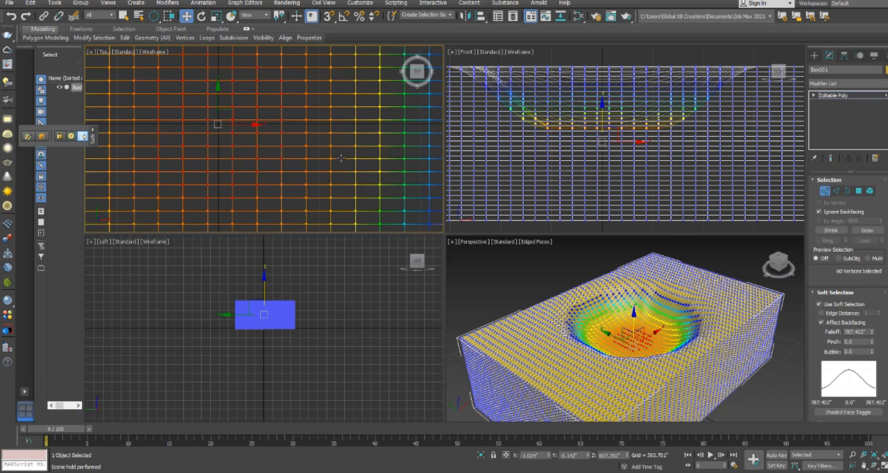
Raise the soft-selected vertices along Z into a mound above the box's top face, and clear the vertex selection
{"action": "scroll", "coordinate": [628, 325], "scroll_direction": "up", "scroll_amount": 3}
{"action": "left_click_drag", "start_coordinate": [640, 328], "coordinate": [639, 274]}
{"action": "scroll", "coordinate": [640, 274], "scroll_direction": "down", "scroll_amount": 5}
{"action": "left_click", "coordinate": [731, 368]}
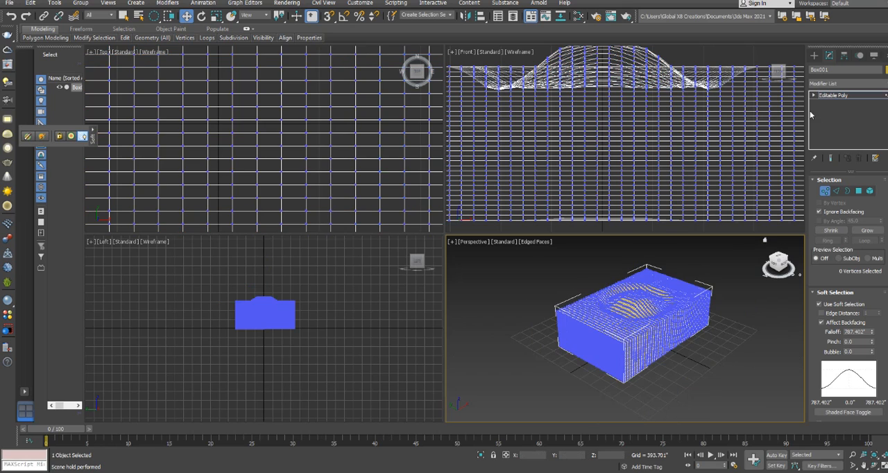
Leave vertex editing, deselect the box and show it in the Perspective view with Default Shading without edged faces
{"action": "left_click", "coordinate": [833, 95]}
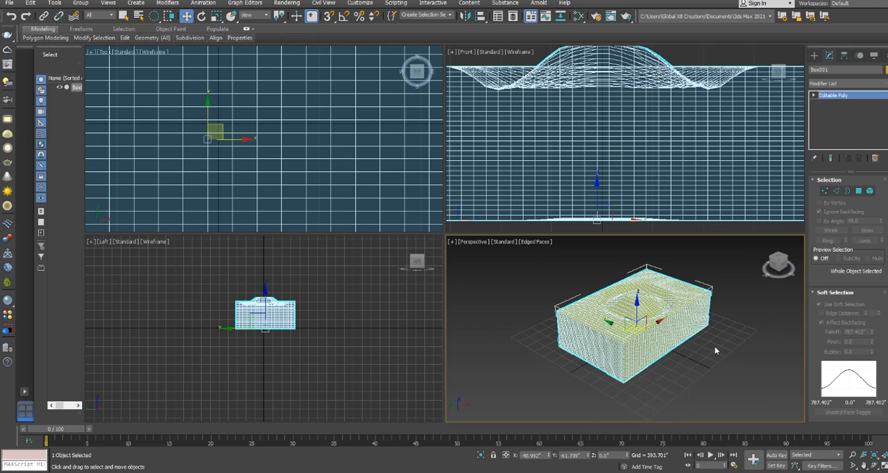
{"action": "left_click", "coordinate": [718, 349]}
{"action": "key", "text": "F4"}
{"action": "key", "text": "F4"}
{"action": "key", "text": "F4"}
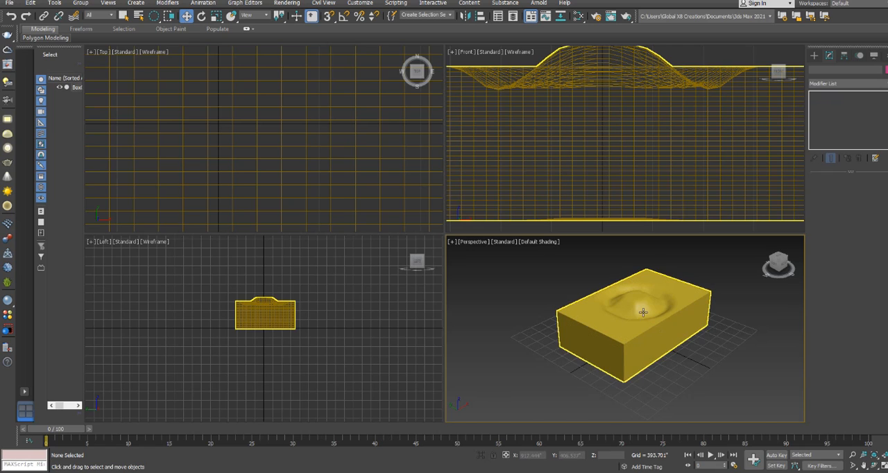
{"action": "scroll", "coordinate": [720, 390], "scroll_direction": "up", "scroll_amount": 2}
{"action": "middle_click_drag", "start_coordinate": [727, 400], "coordinate": [690, 338], "text": "alt"}
{"action": "left_click", "coordinate": [691, 338]}
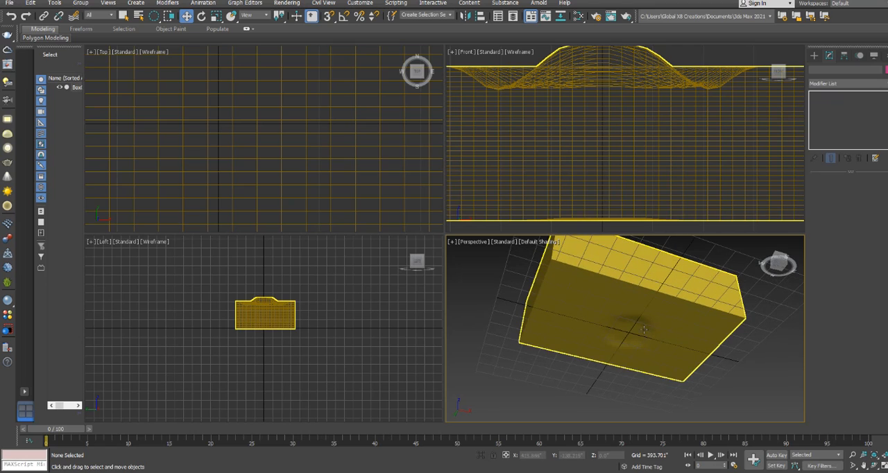
Select the box and undo the mound and hollow edits until its top face is flat again
{"action": "scroll", "coordinate": [623, 324], "scroll_direction": "up", "scroll_amount": 2}
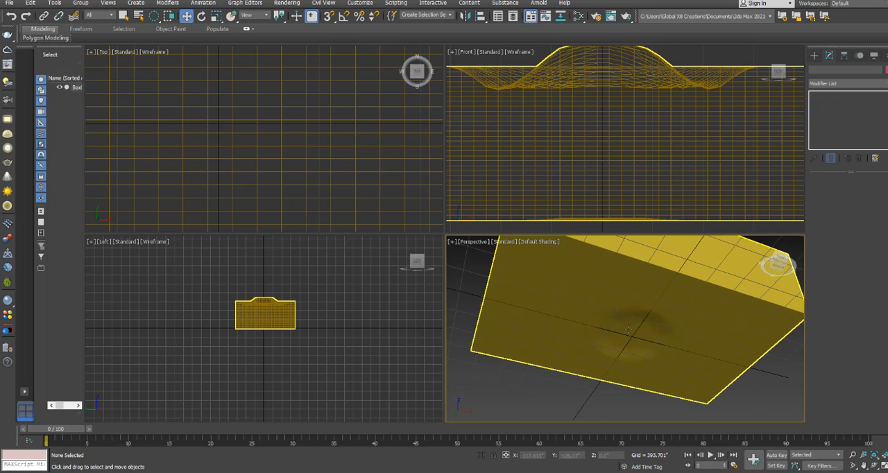
{"action": "left_click", "coordinate": [563, 310]}
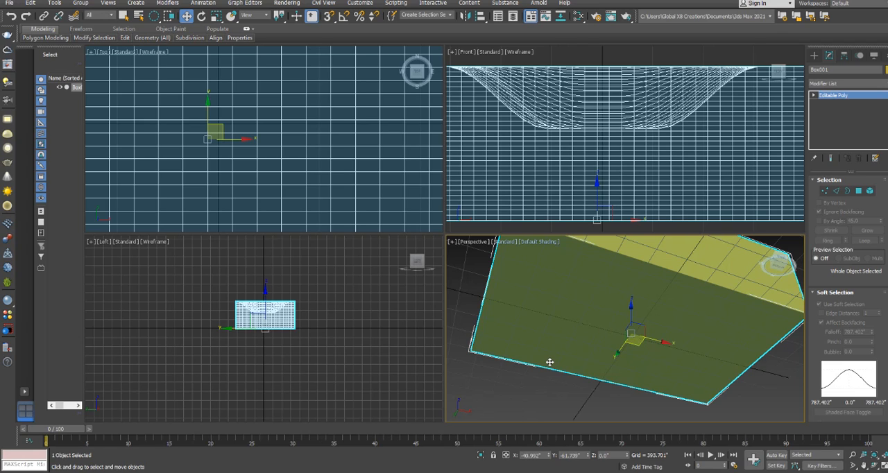
{"action": "key", "text": "ctrl+z"}
{"action": "scroll", "coordinate": [312, 139], "scroll_direction": "down", "scroll_amount": 8}
{"action": "scroll", "coordinate": [561, 310], "scroll_direction": "down", "scroll_amount": 5}
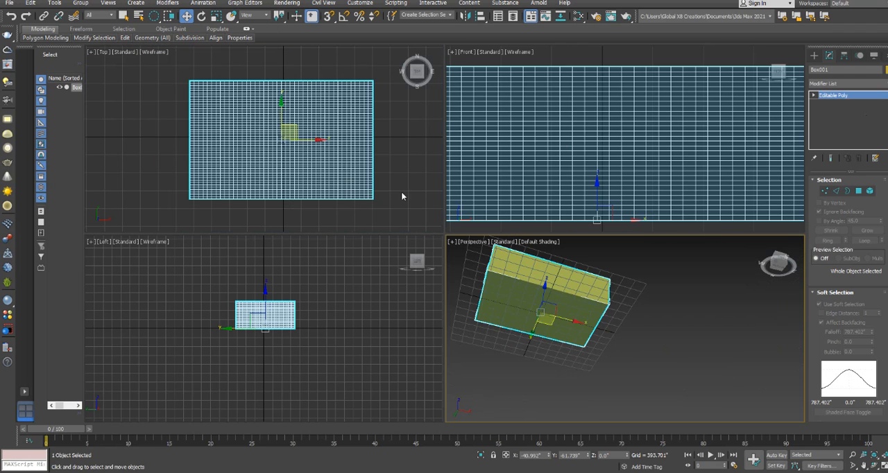
{"action": "middle_click_drag", "start_coordinate": [659, 250], "coordinate": [698, 276]}
{"action": "scroll", "coordinate": [709, 139], "scroll_direction": "down", "scroll_amount": 6}
{"action": "scroll", "coordinate": [691, 139], "scroll_direction": "up", "scroll_amount": 4}
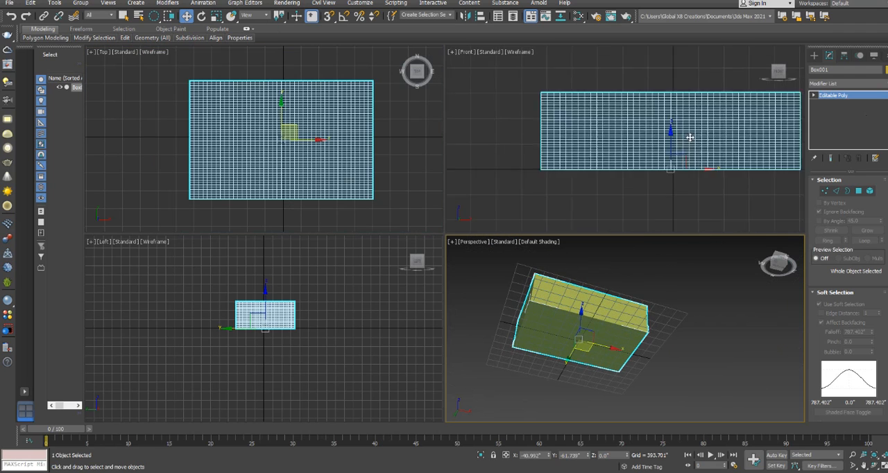
Enter Vertex editing on the box and select a block of vertices at the centre of its top face in the Top view
{"action": "left_click", "coordinate": [825, 191]}
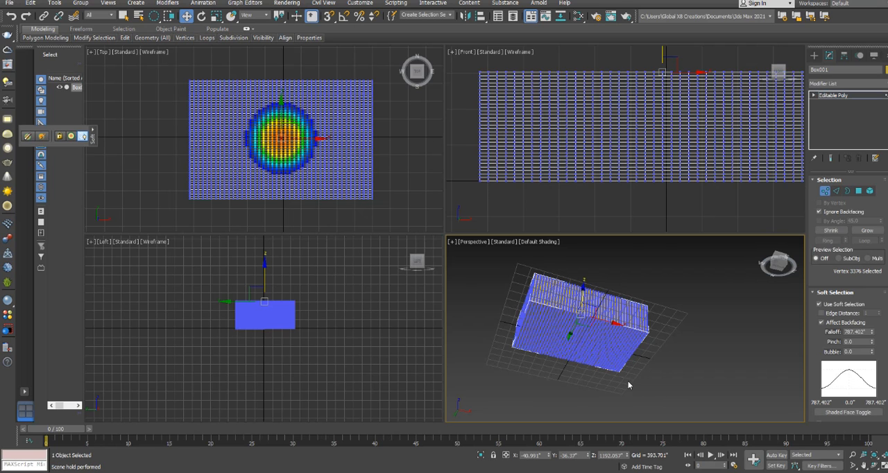
{"action": "middle_click_drag", "start_coordinate": [587, 251], "coordinate": [577, 322], "text": "alt"}
{"action": "scroll", "coordinate": [588, 315], "scroll_direction": "up", "scroll_amount": 5}
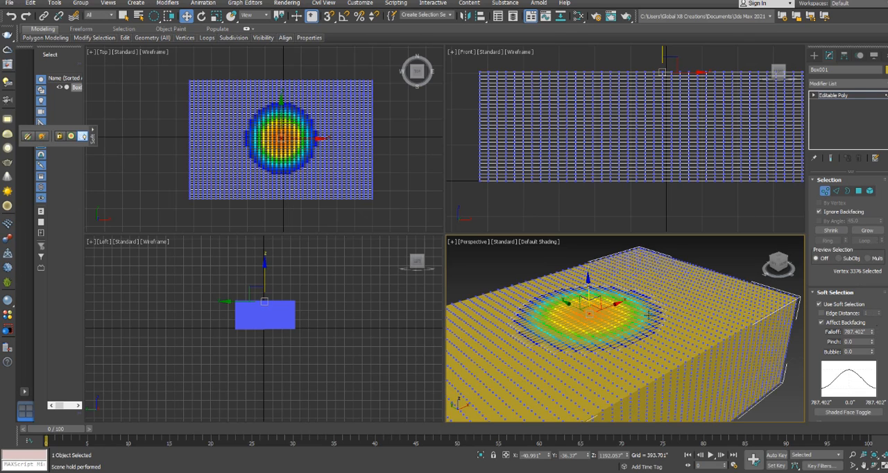
{"action": "scroll", "coordinate": [657, 272], "scroll_direction": "down", "scroll_amount": 5}
{"action": "middle_click_drag", "start_coordinate": [658, 272], "coordinate": [497, 217], "text": "alt"}
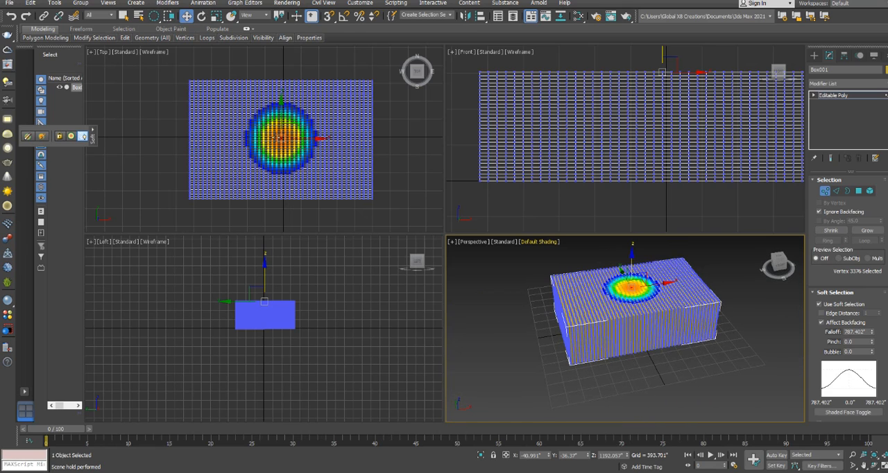
{"action": "scroll", "coordinate": [287, 142], "scroll_direction": "up", "scroll_amount": 10}
{"action": "left_click_drag", "start_coordinate": [287, 126], "coordinate": [428, 153]}
{"action": "middle_click_drag", "start_coordinate": [765, 401], "coordinate": [652, 355], "text": "alt"}
{"action": "scroll", "coordinate": [624, 268], "scroll_direction": "up", "scroll_amount": 4}
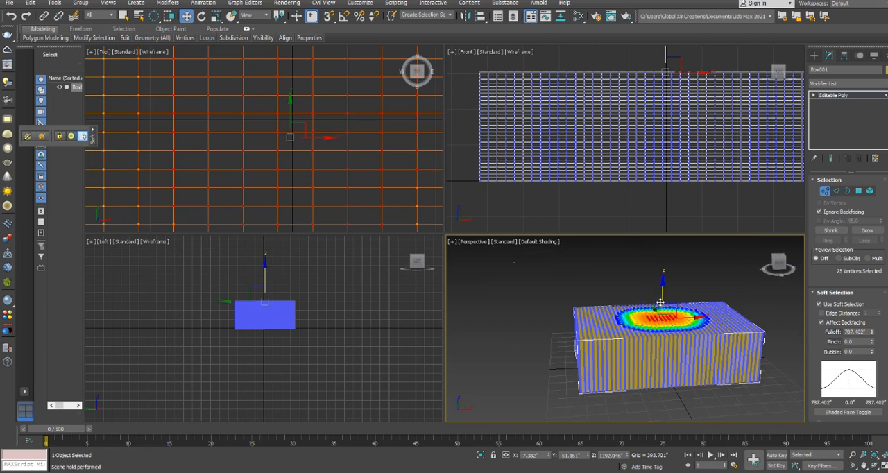
Move the soft-selected vertices down along Z to about 539 inches to sink a hollow into the box's top face
{"action": "middle_click_drag", "start_coordinate": [659, 303], "coordinate": [660, 281], "text": "alt"}
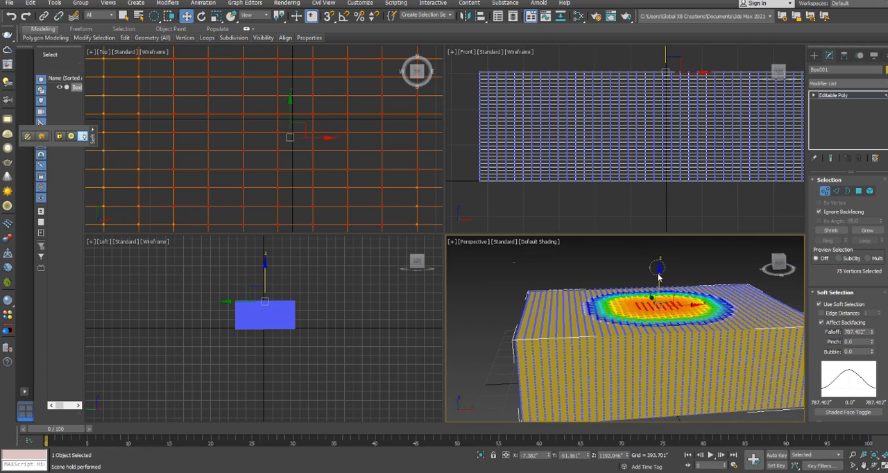
{"action": "left_click", "coordinate": [659, 277]}
{"action": "key", "text": "ctrl+z"}
{"action": "left_click_drag", "start_coordinate": [658, 270], "coordinate": [553, 313]}
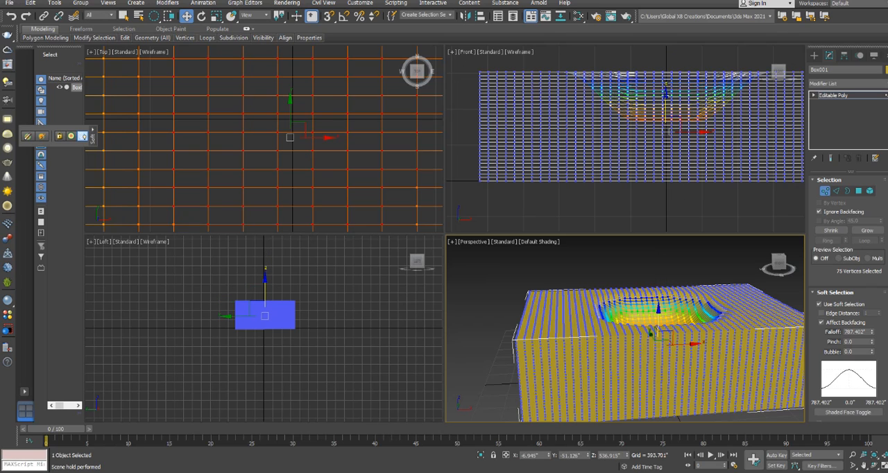
Select a smaller group of vertices at the hollow's centre in the Top view and set the soft selection Falloff to 650.526 inches
{"action": "middle_click_drag", "start_coordinate": [608, 339], "coordinate": [615, 294], "text": "alt"}
{"action": "middle_click_drag", "start_coordinate": [667, 382], "coordinate": [662, 342], "text": "alt"}
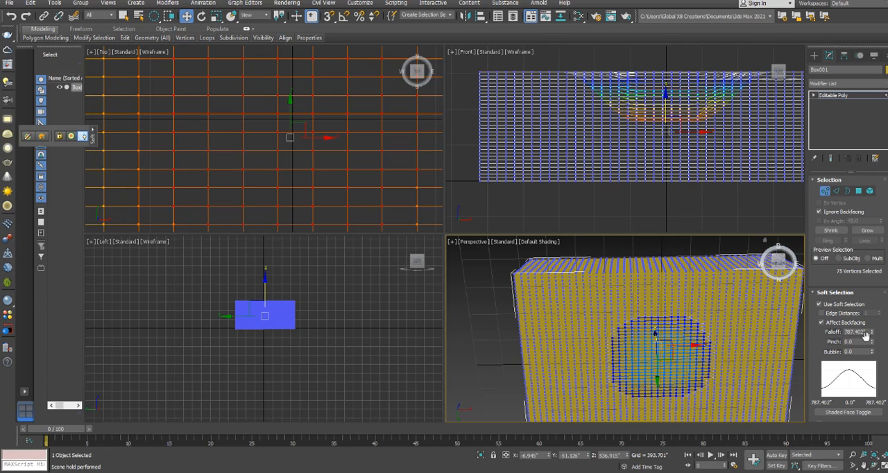
{"action": "left_click", "coordinate": [280, 132]}
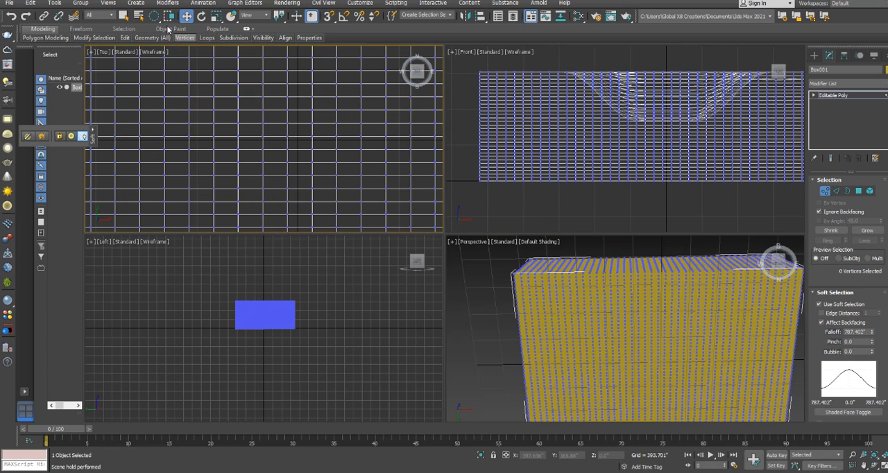
{"action": "left_click_drag", "start_coordinate": [296, 144], "coordinate": [349, 84]}
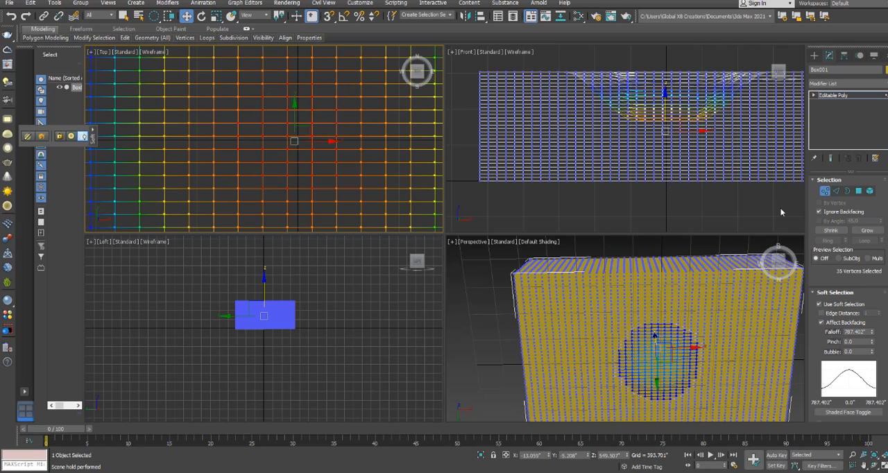
{"action": "left_click", "coordinate": [873, 335]}
{"action": "left_click_drag", "start_coordinate": [873, 337], "coordinate": [872, 337]}
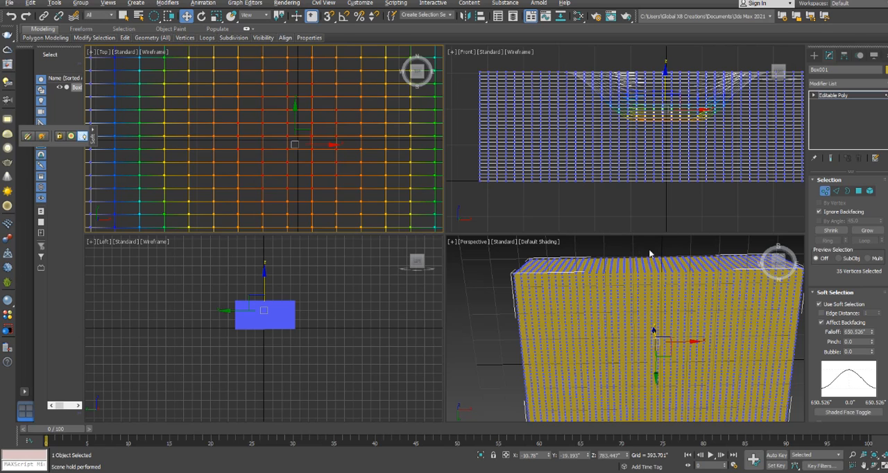
Raise the soft-selected vertices along Z to about 1013 inches to form a mound inside the hollow
{"action": "middle_click_drag", "start_coordinate": [617, 259], "coordinate": [643, 367], "text": "alt"}
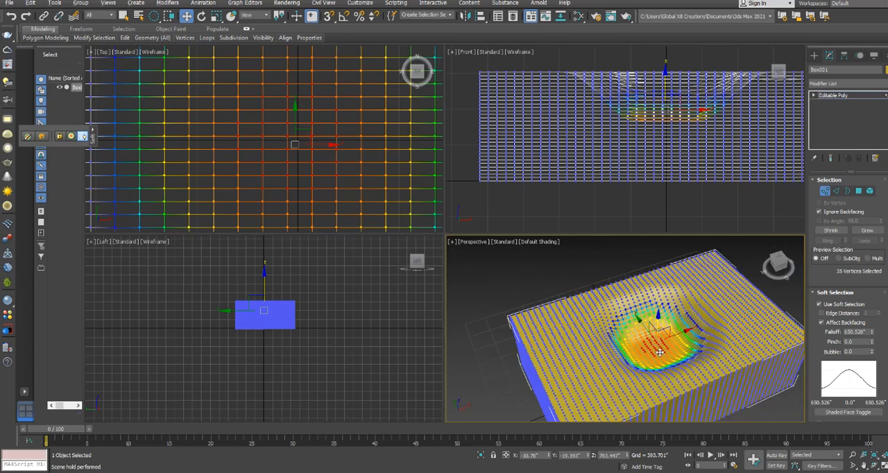
{"action": "scroll", "coordinate": [655, 347], "scroll_direction": "up", "scroll_amount": 3}
{"action": "middle_click_drag", "start_coordinate": [653, 335], "coordinate": [655, 321], "text": "alt"}
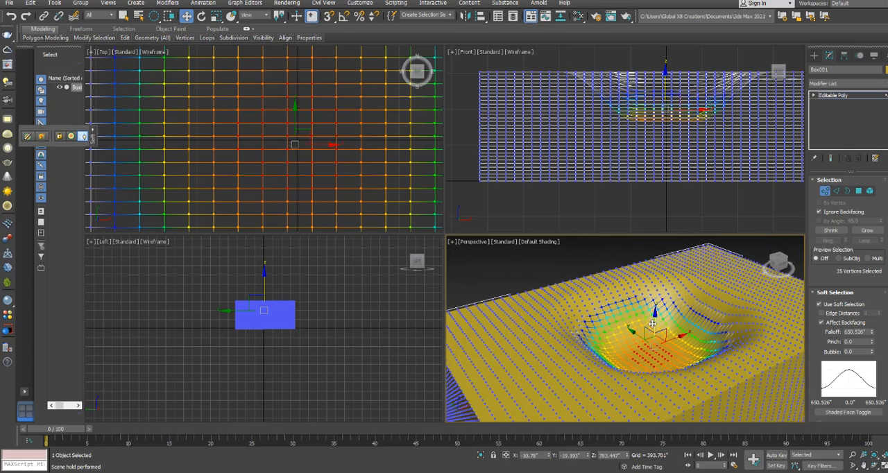
{"action": "scroll", "coordinate": [654, 323], "scroll_direction": "up", "scroll_amount": 2}
{"action": "scroll", "coordinate": [654, 323], "scroll_direction": "down", "scroll_amount": 4}
{"action": "scroll", "coordinate": [659, 326], "scroll_direction": "up", "scroll_amount": 2}
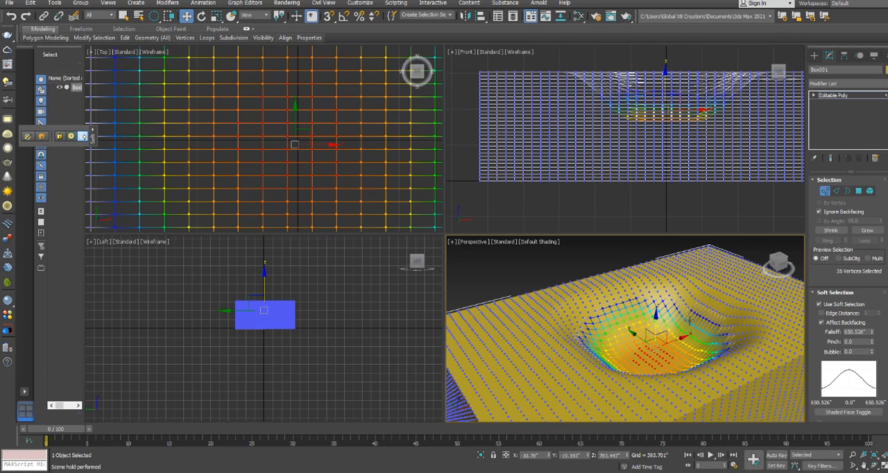
{"action": "left_click_drag", "start_coordinate": [655, 316], "coordinate": [656, 285]}
Leave vertex editing, deselect the box and examine the hollow and mound in the Perspective view
{"action": "scroll", "coordinate": [651, 331], "scroll_direction": "down", "scroll_amount": 4}
{"action": "left_click_drag", "start_coordinate": [780, 264], "coordinate": [768, 251]}
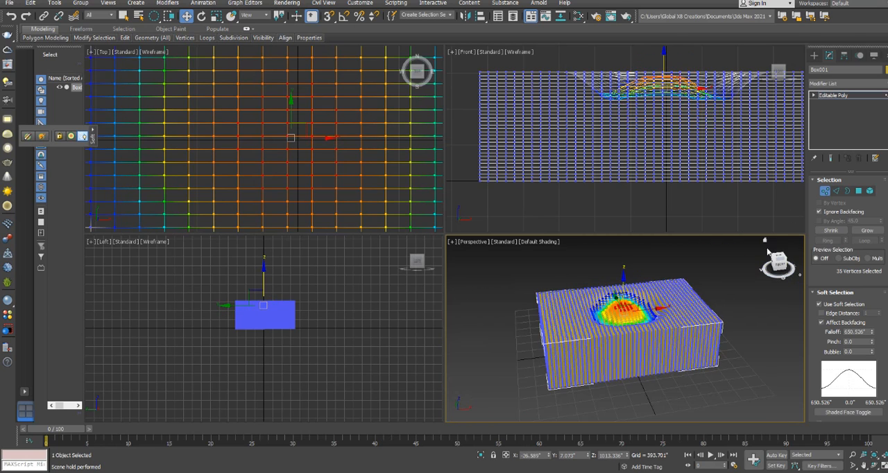
{"action": "left_click", "coordinate": [832, 98]}
{"action": "left_click", "coordinate": [733, 325]}
{"action": "middle_click_drag", "start_coordinate": [696, 400], "coordinate": [688, 415], "text": "alt"}
{"action": "scroll", "coordinate": [618, 345], "scroll_direction": "up", "scroll_amount": 3}
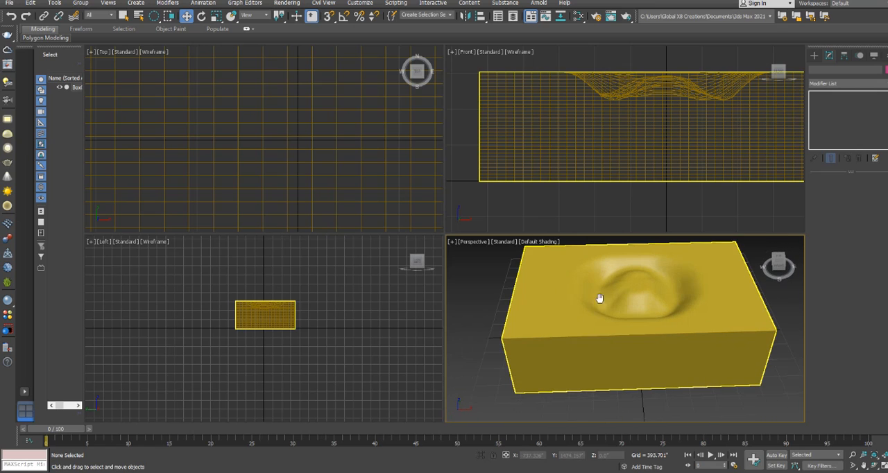
{"action": "middle_click_drag", "start_coordinate": [599, 298], "coordinate": [656, 310]}
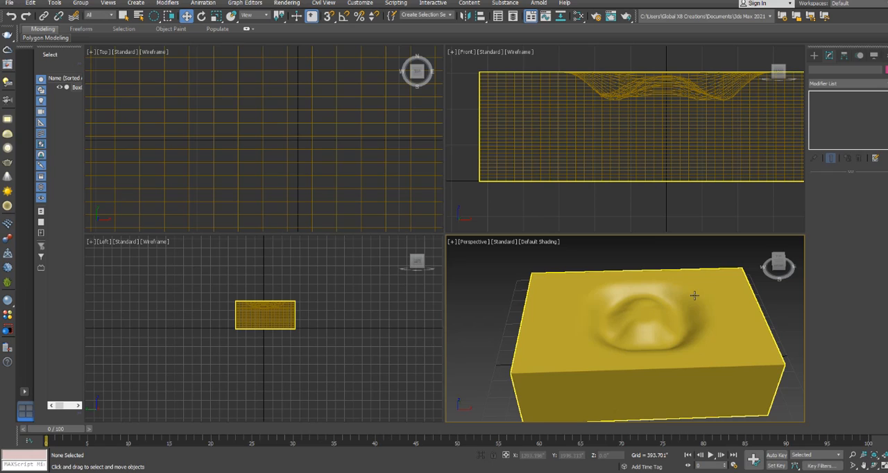